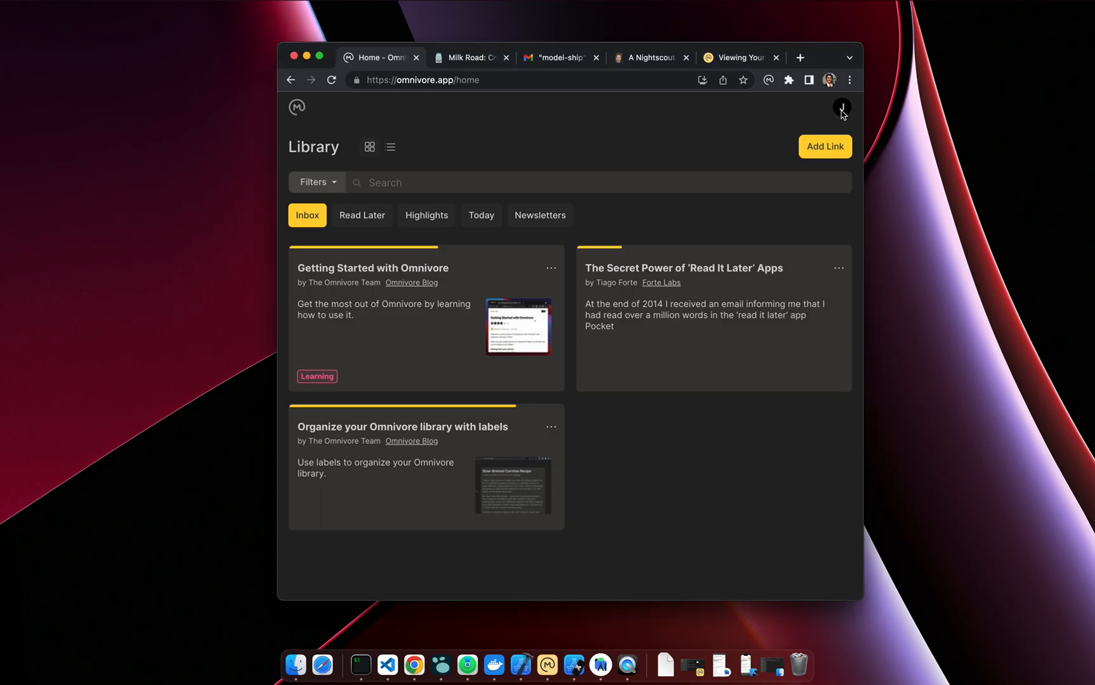
- Copy the library's inbound inbox.omnivore.app address from the Emails settings
left_click(842, 108)
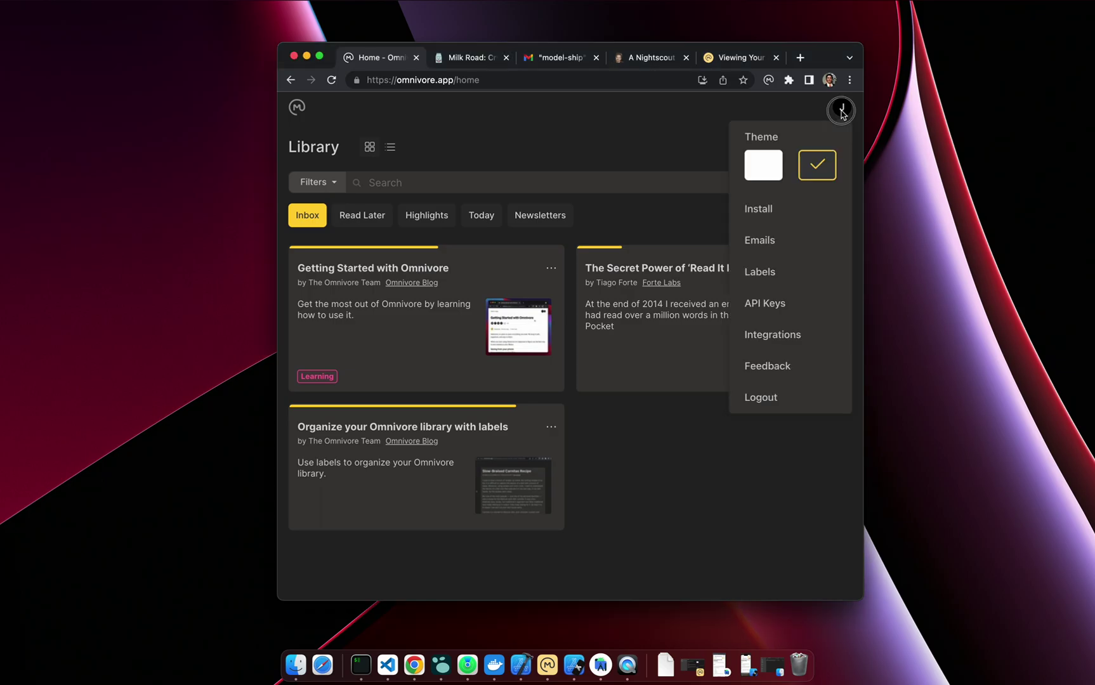
left_click(833, 251)
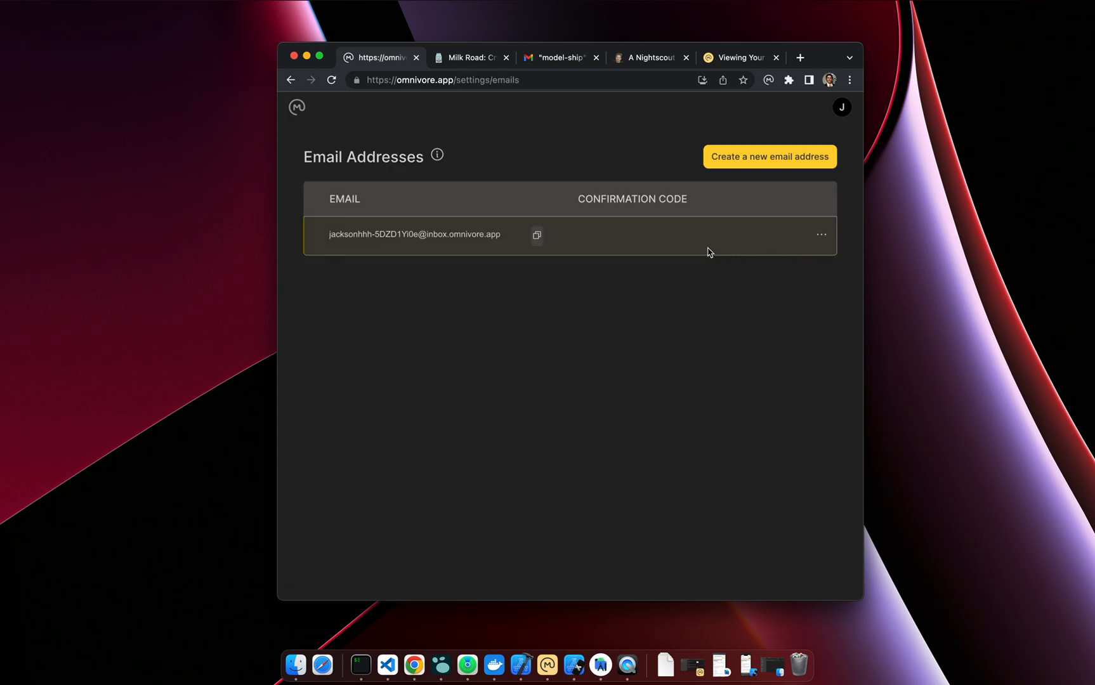
left_click(538, 237)
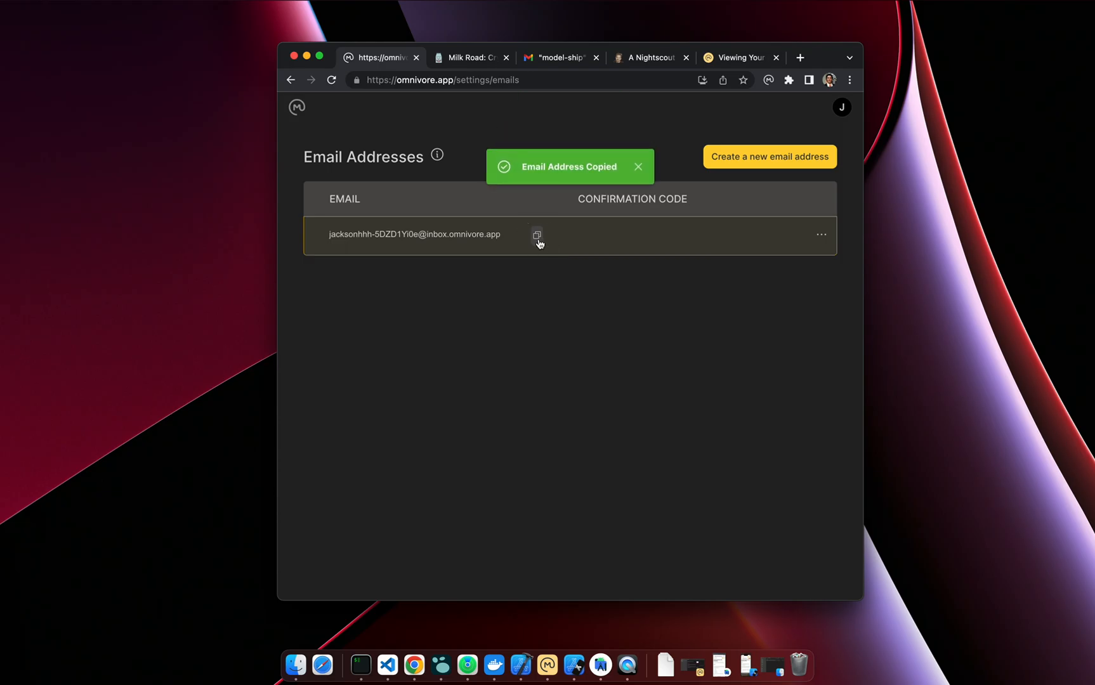
- Subscribe the pasted Omnivore inbox address to the Milk Road crypto newsletter
left_click(467, 57)
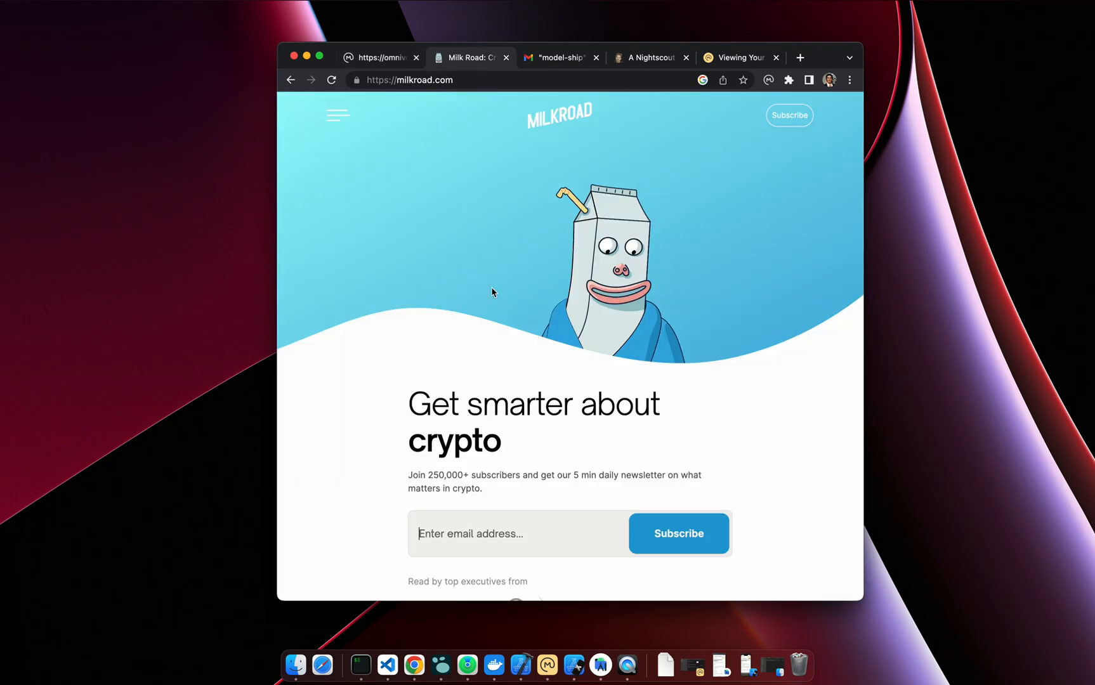
left_click(510, 538)
key("super+v")
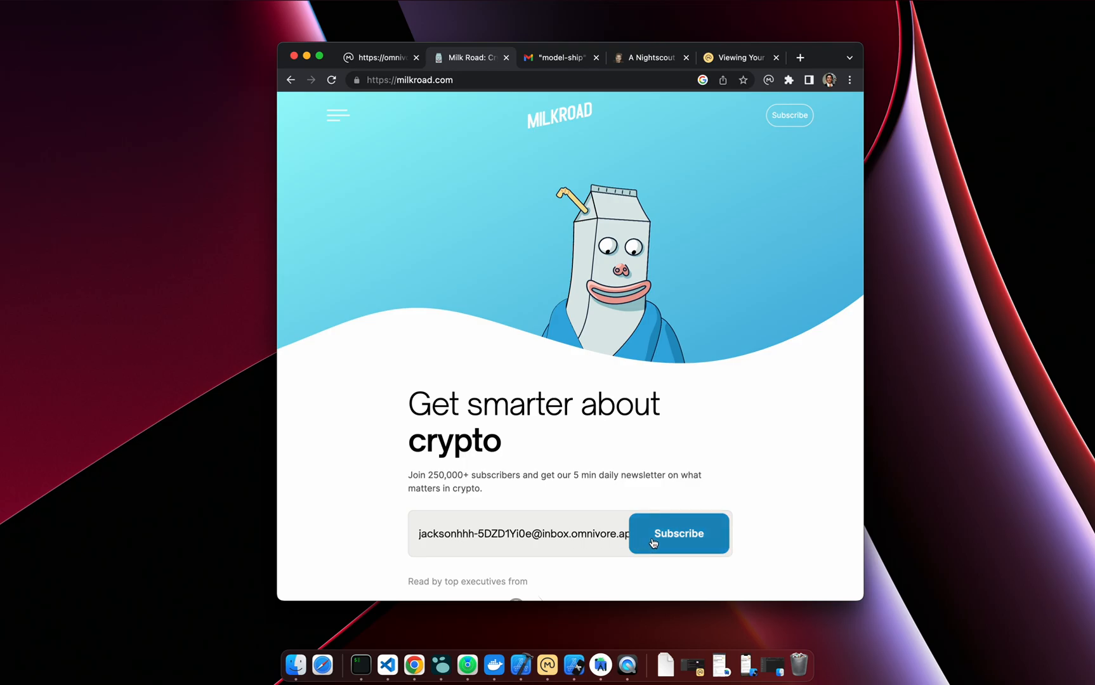
left_click(653, 541)
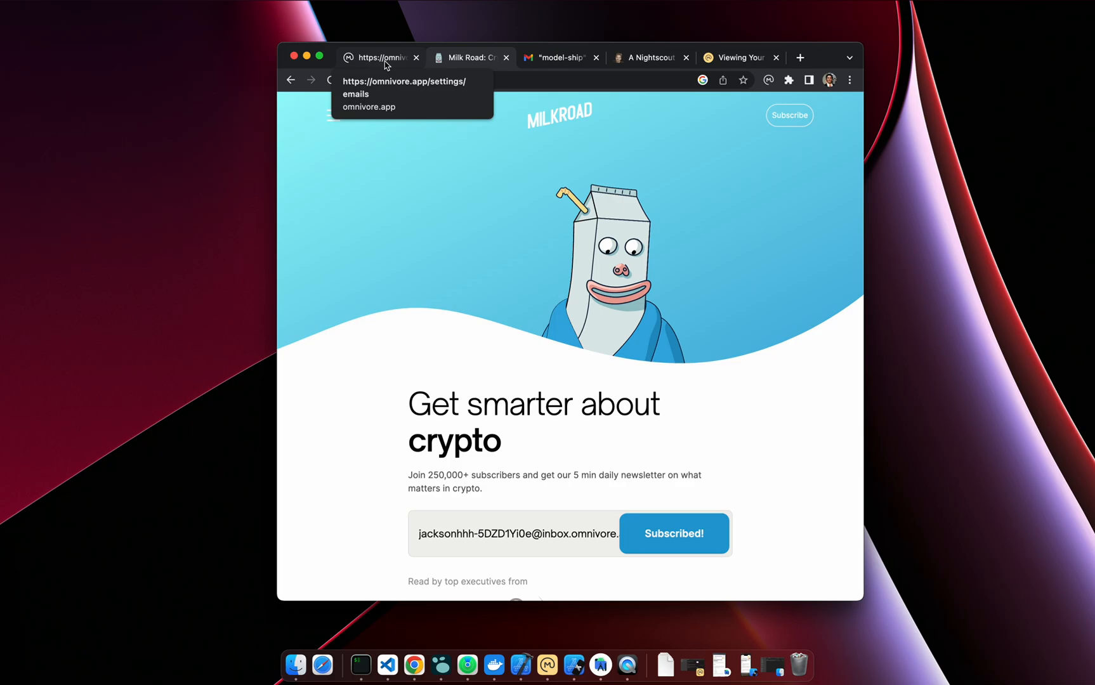
- Attach The Trouble With Fusion PDF to a new Gmail message addressed to the Omnivore inbox
left_click(558, 58)
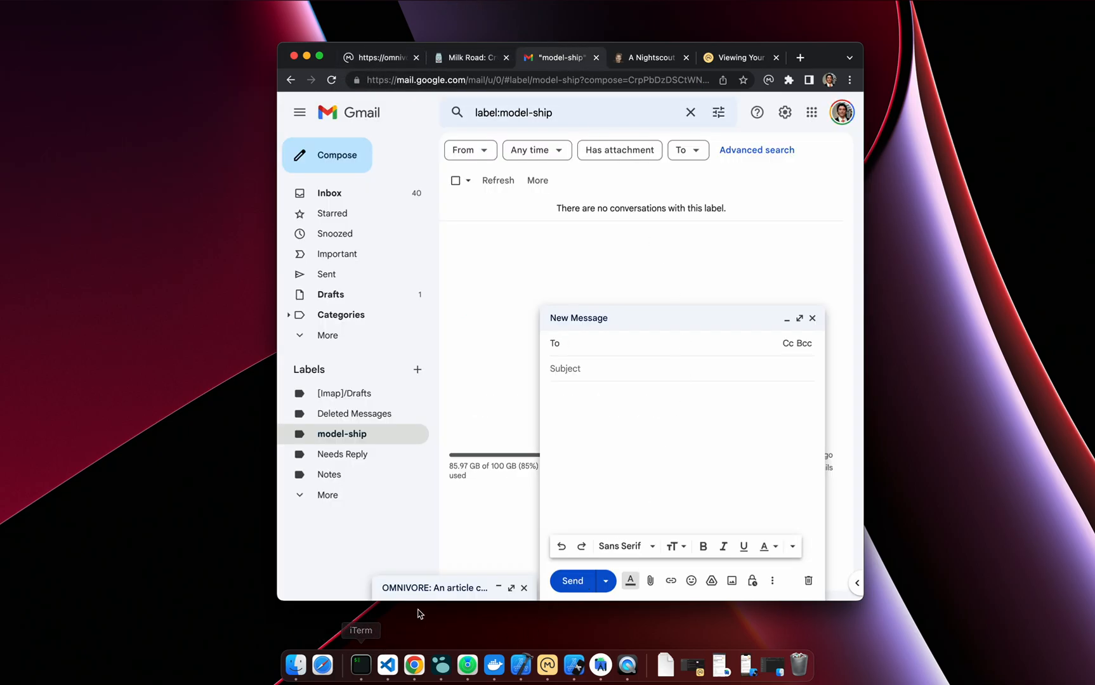
left_click(295, 665)
left_click_drag(579, 128, 847, 132)
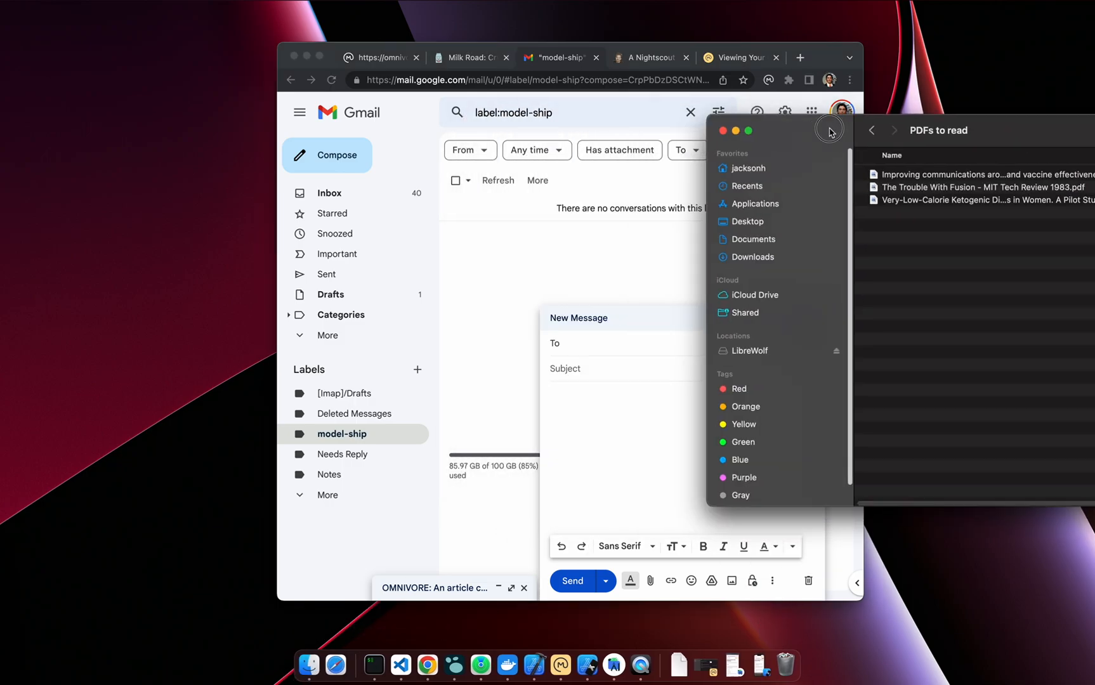
left_click(948, 188)
left_click_drag(948, 188, 608, 416)
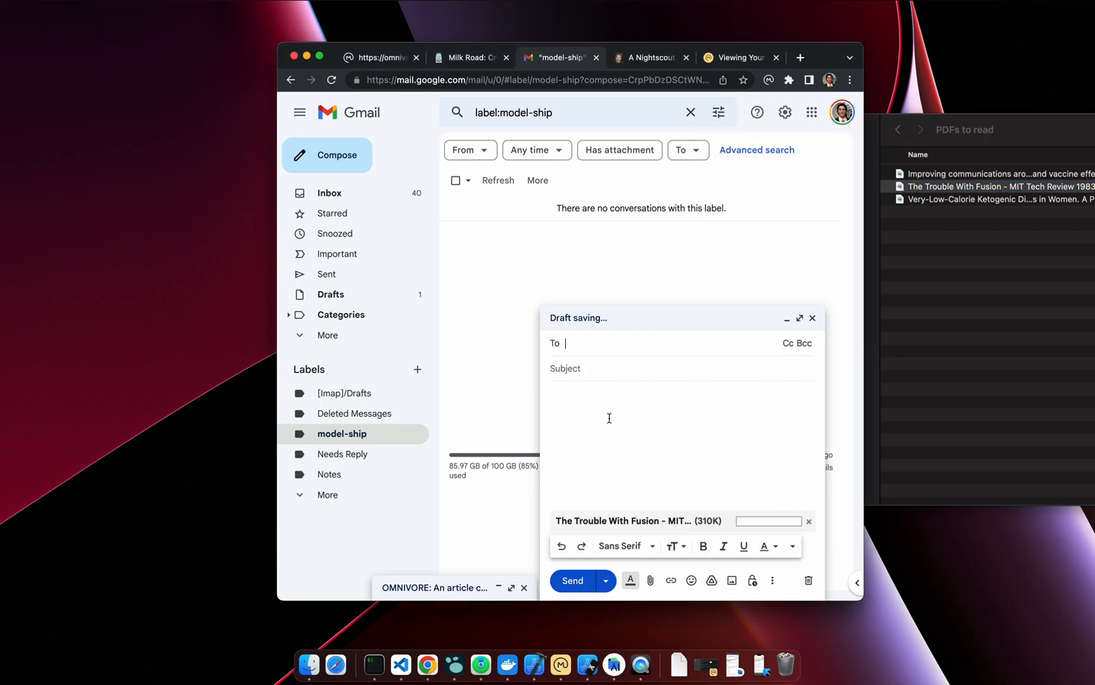
key("super+v")
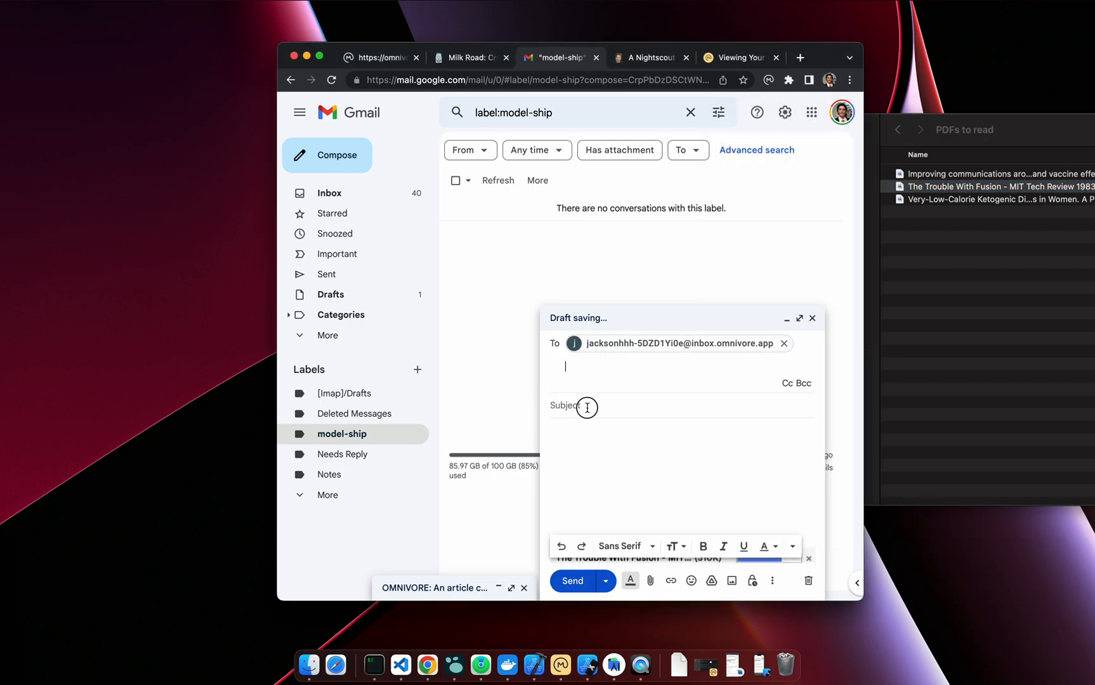
key("Tab")
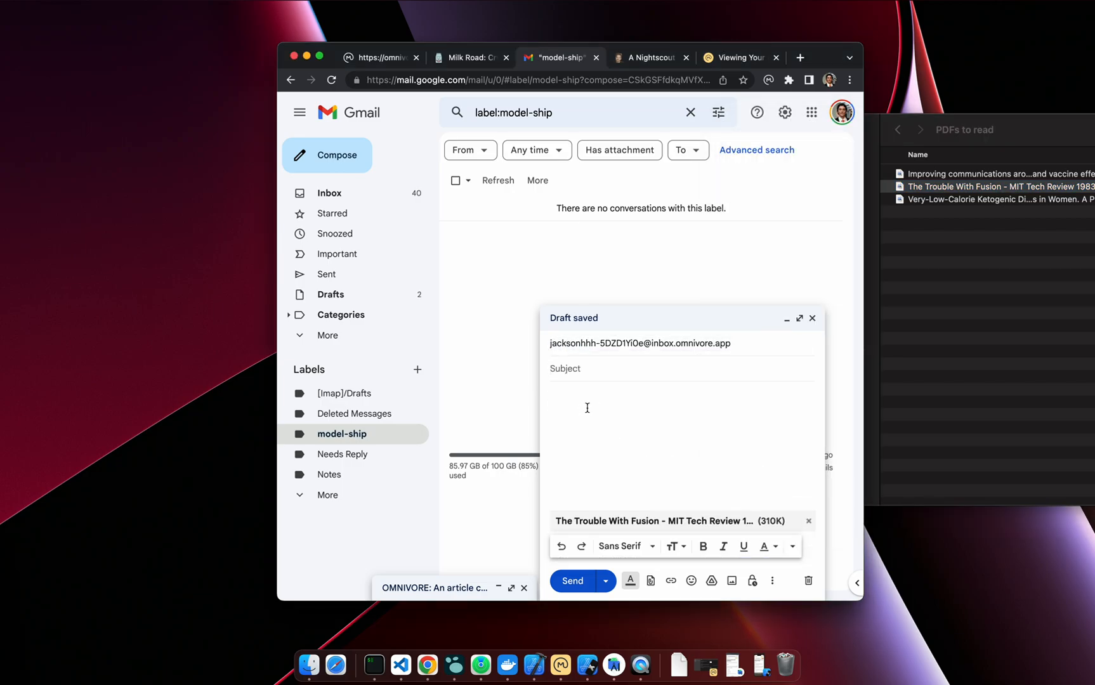
type("Set ")
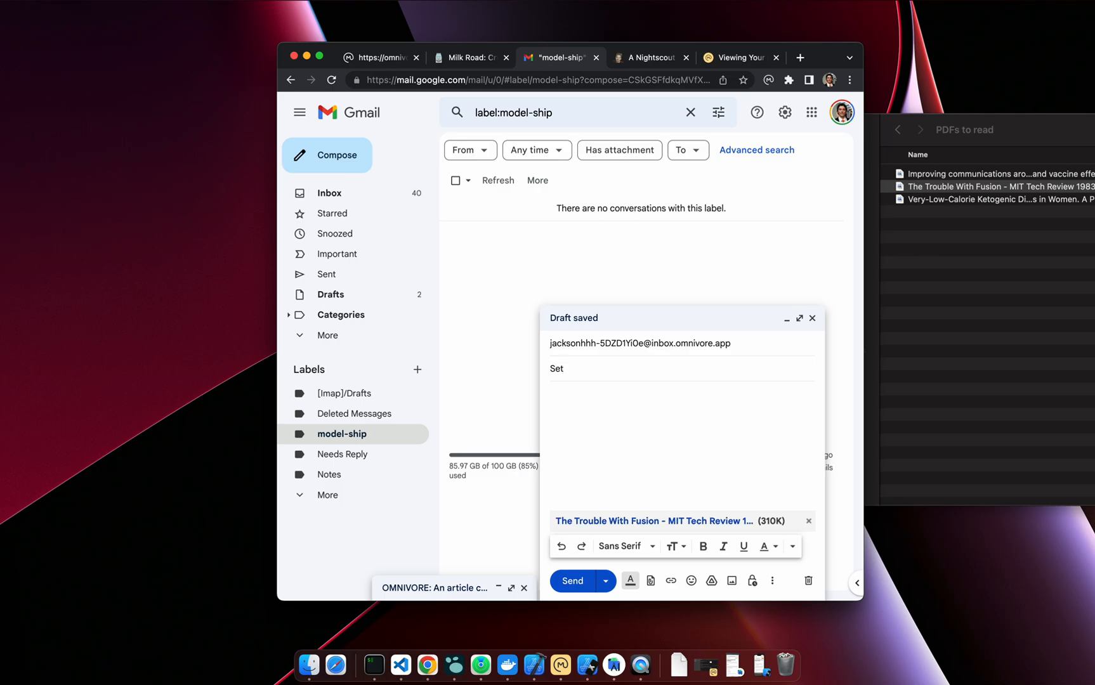
type("the")
type(" article")
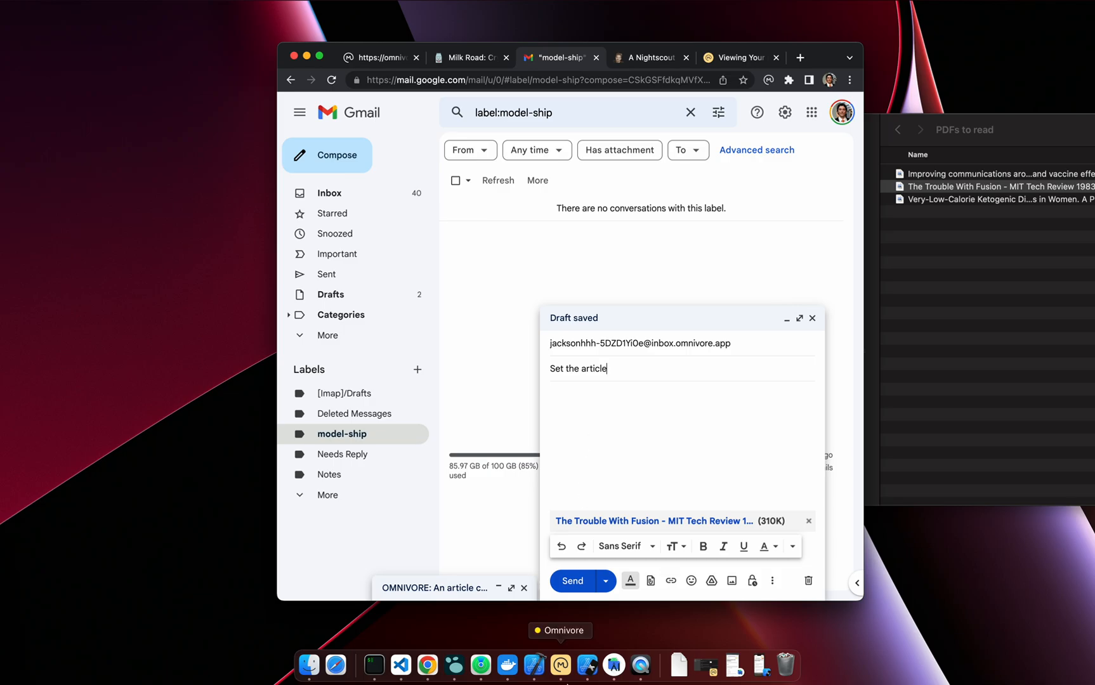
- Send the PDF email and review the OMNIVORE: prefix in the article draft's subject
left_click(573, 583)
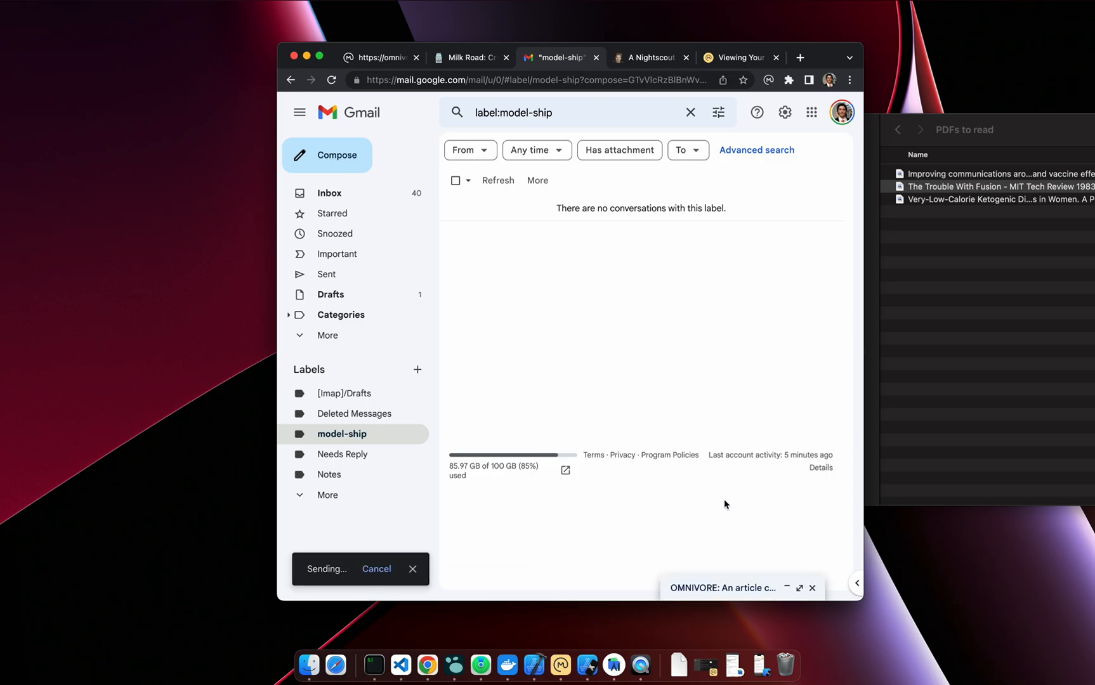
left_click(727, 588)
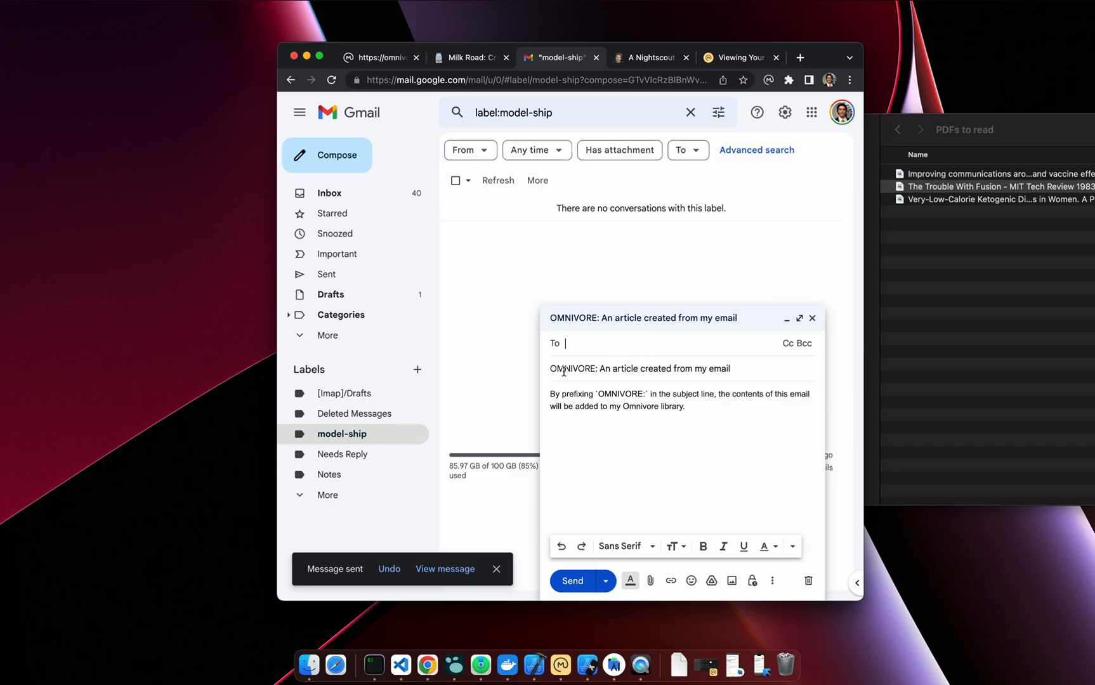
left_click_drag(551, 368, 598, 368)
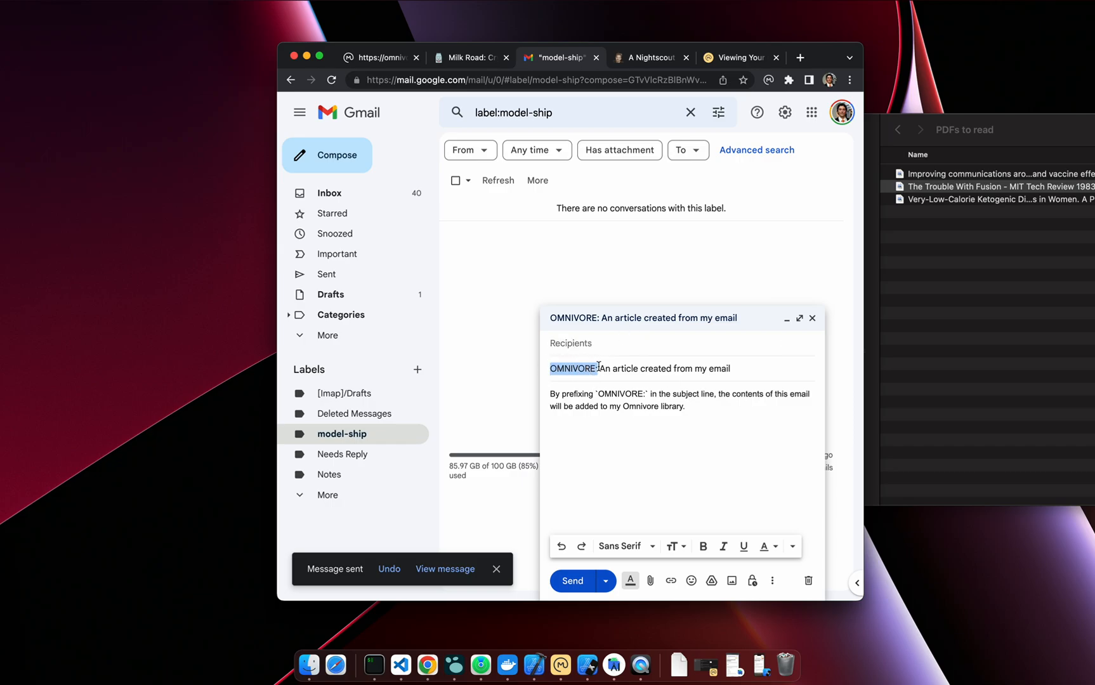
left_click(694, 468)
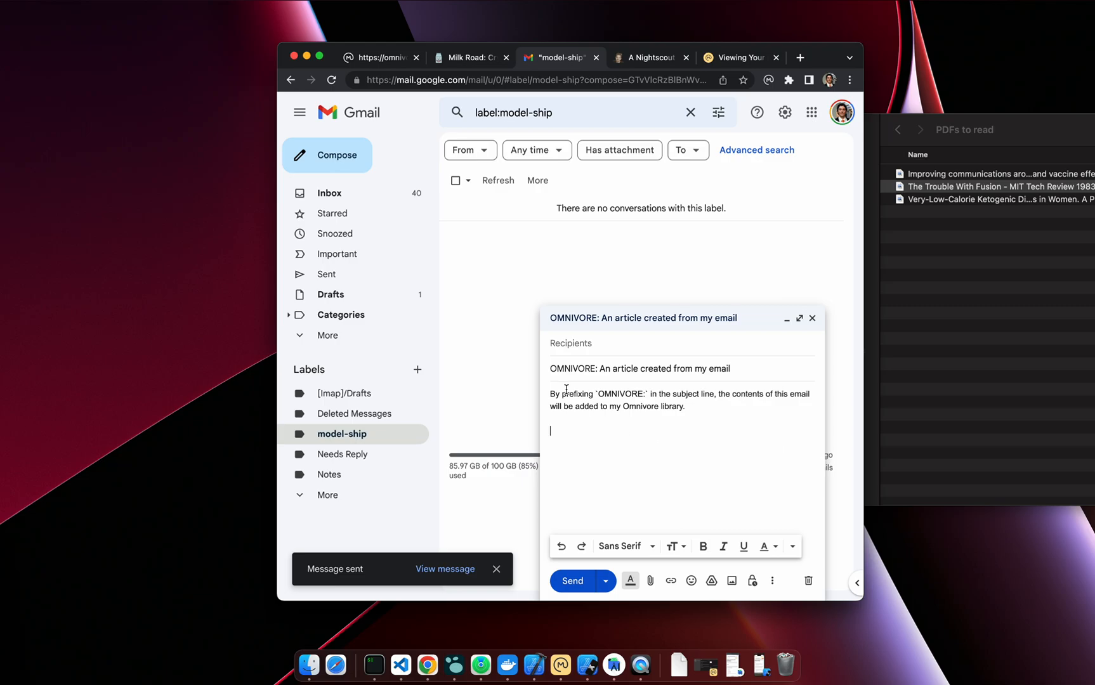
- Address the 'OMNIVORE: An article created from my email' draft to the Omnivore inbox and send it
left_click(571, 348)
key("super+v")
left_click(578, 582)
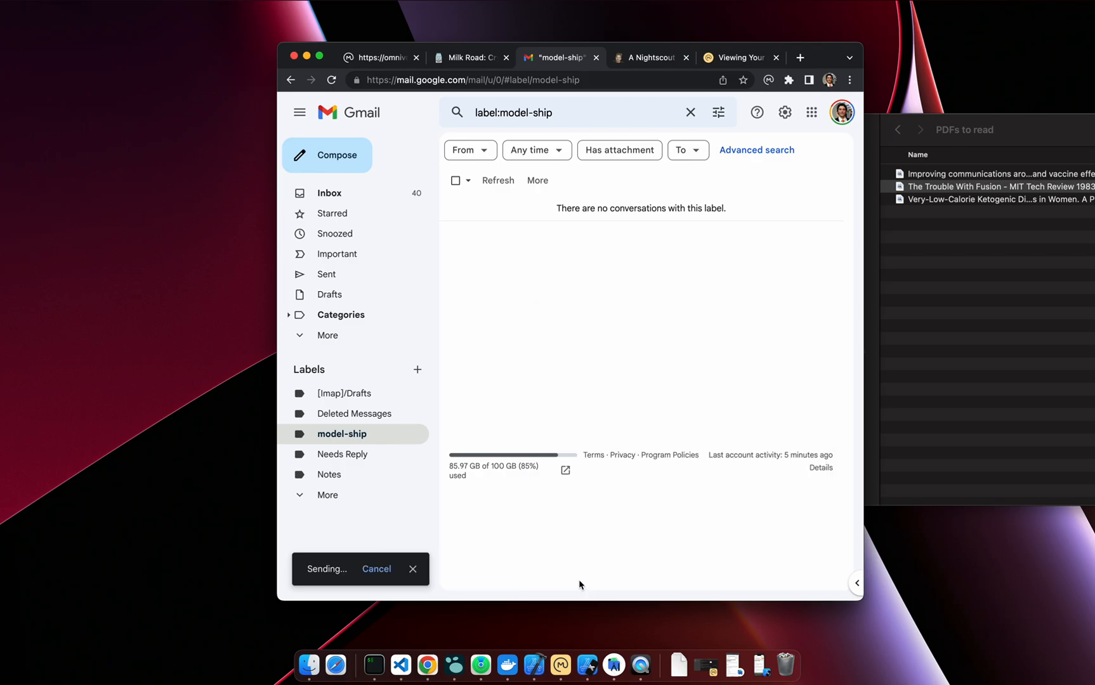
- Upload the vaccine communications PDF by dropping it from Finder onto the Omnivore library
left_click(366, 58)
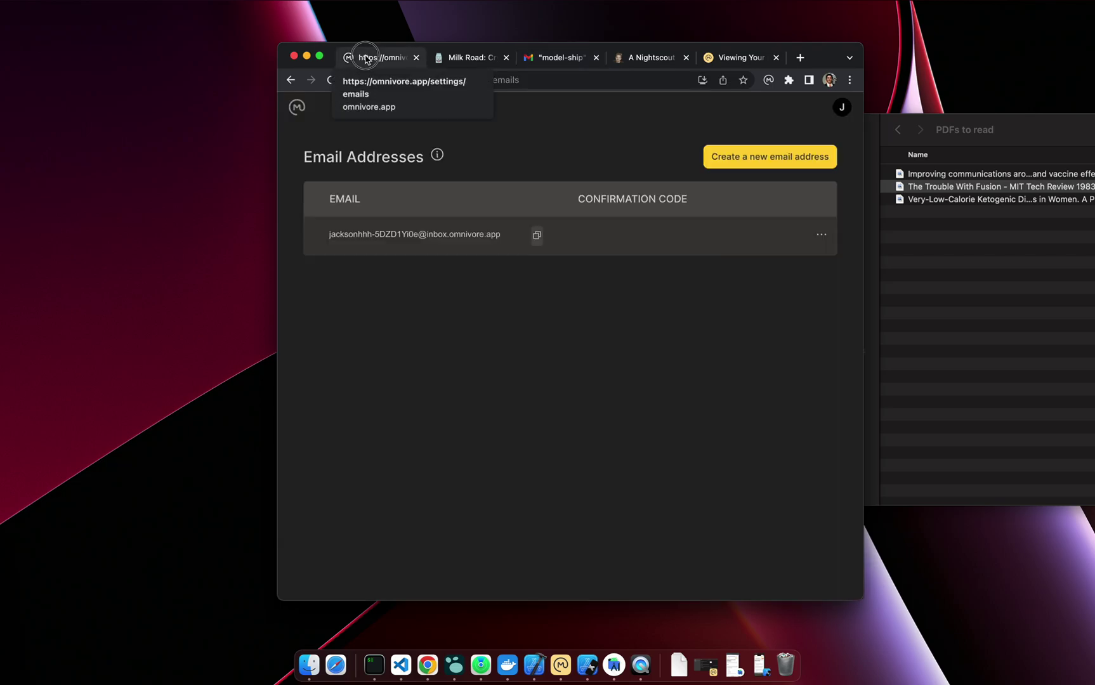
left_click(296, 106)
left_click(1029, 135)
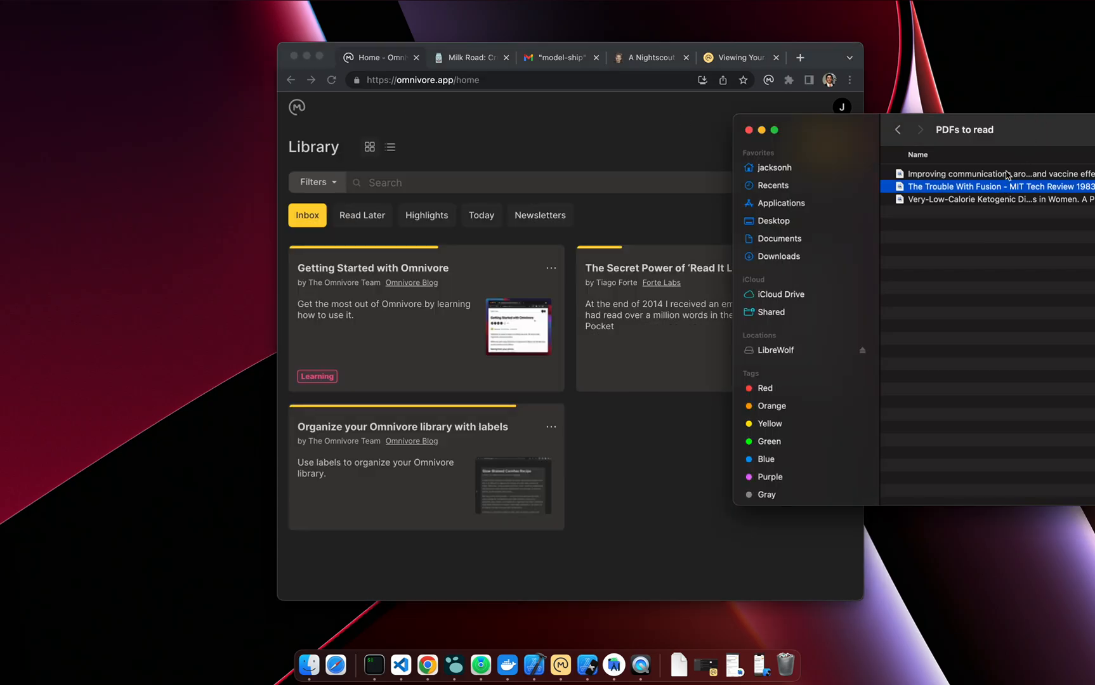
left_click_drag(1001, 173, 636, 303)
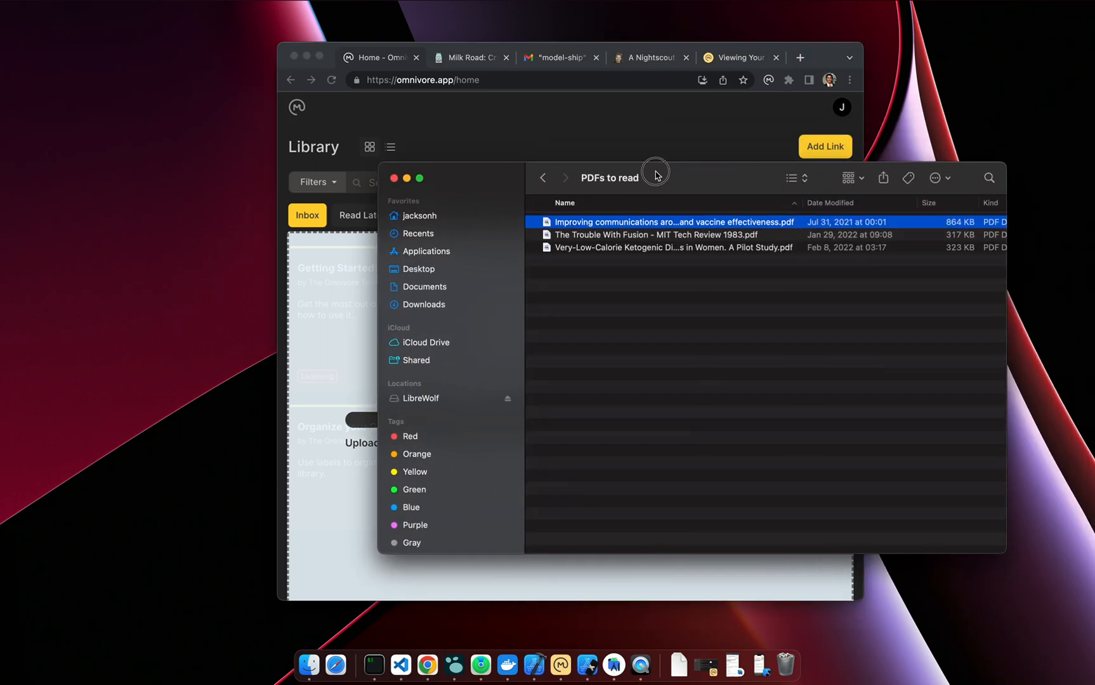
- Share The Trouble With Fusion PDF to Omnivore from Finder's Share menu
left_click_drag(1014, 122, 615, 166)
left_click(562, 230)
right_click(562, 231)
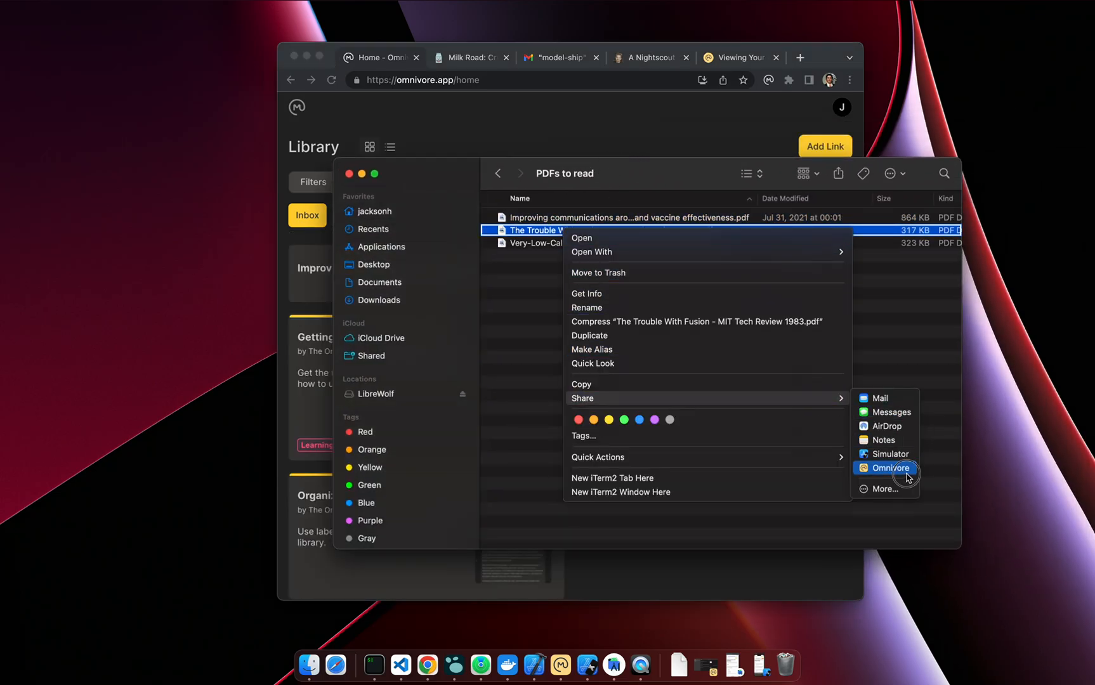
left_click(889, 468)
left_click(719, 519)
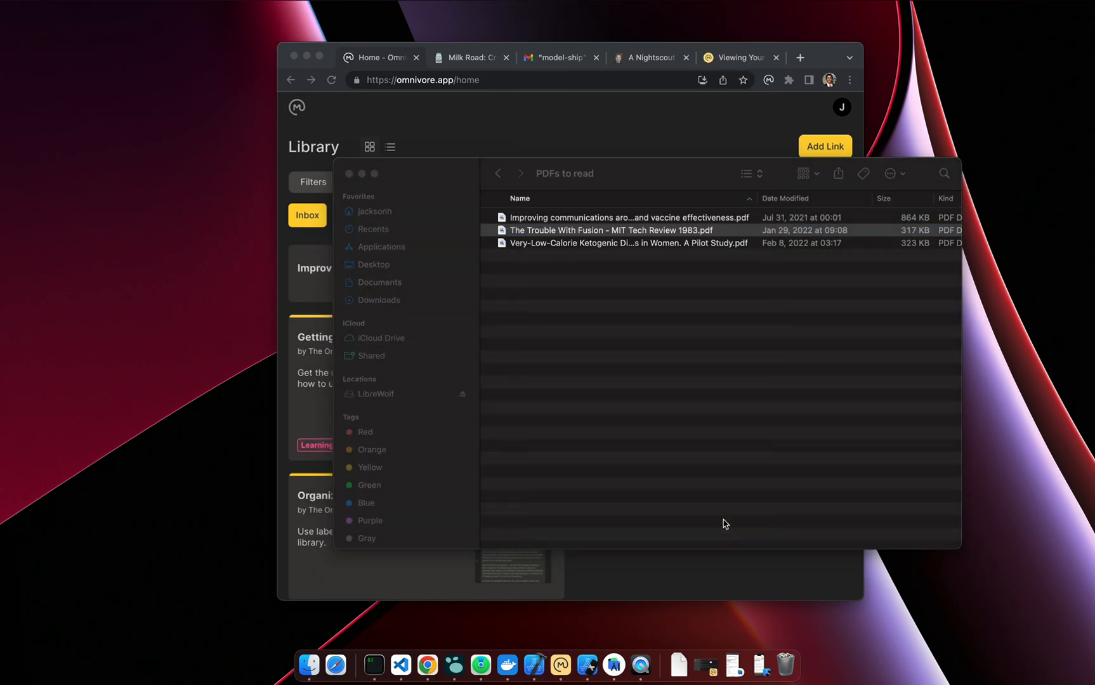
- Save the Viewing Your Highlights post's URL to the library via Add Link
left_click(516, 133)
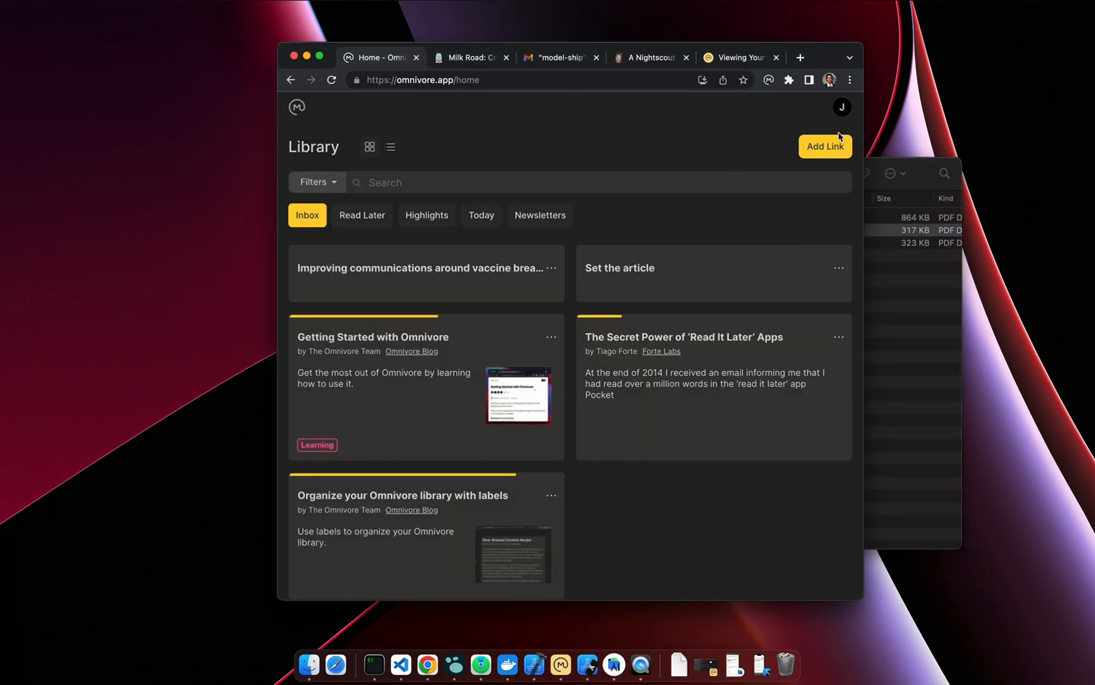
left_click(732, 57)
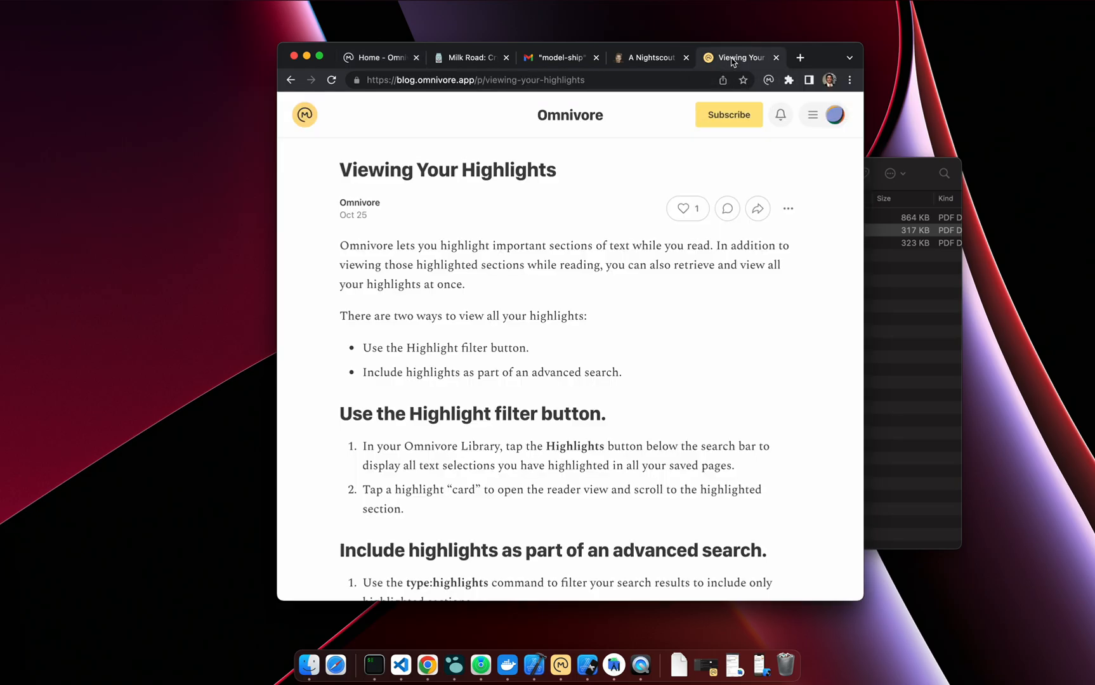
left_click(456, 83)
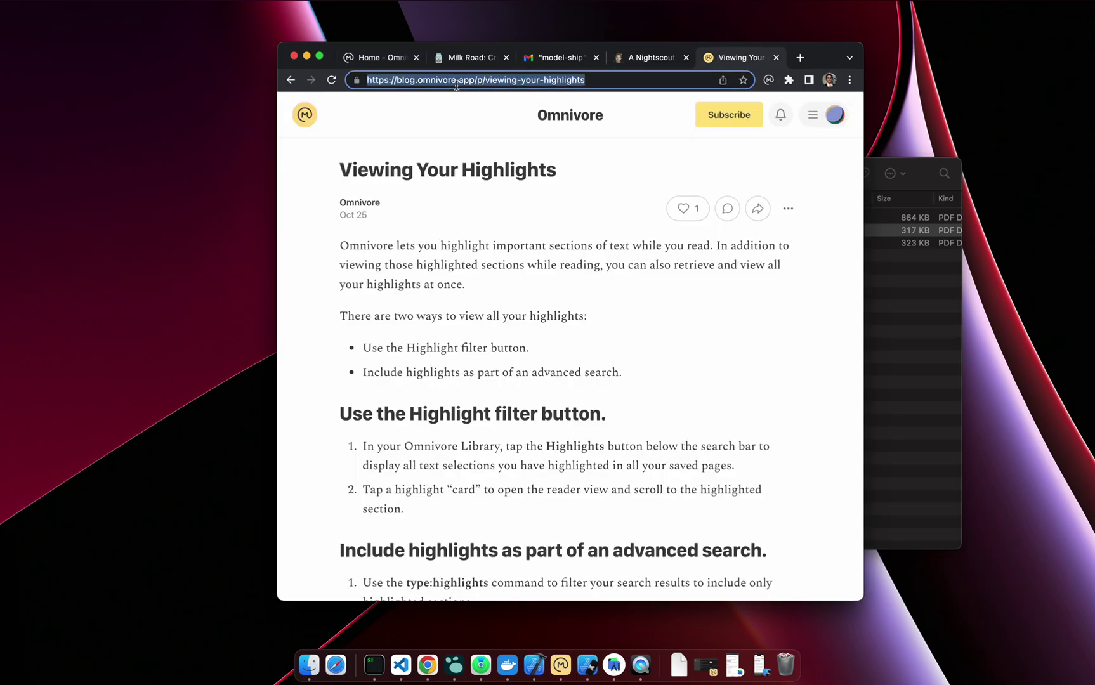
left_click(372, 57)
left_click(825, 147)
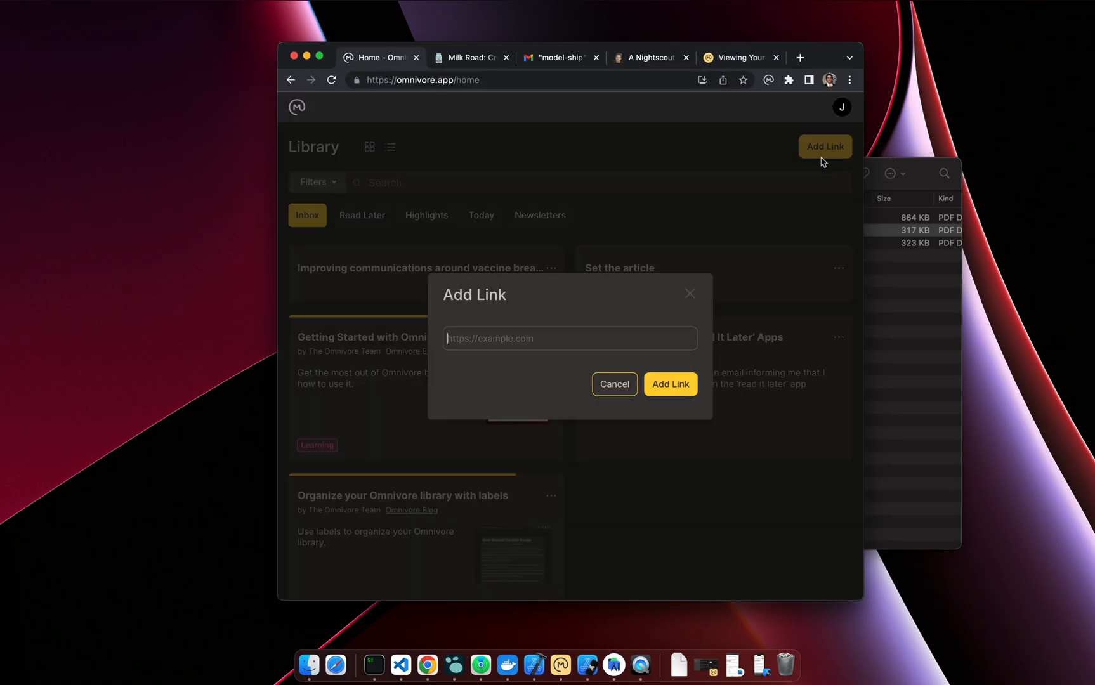
type("https://blog.omnivore.app/p/viewing-your-highlights")
left_click(675, 385)
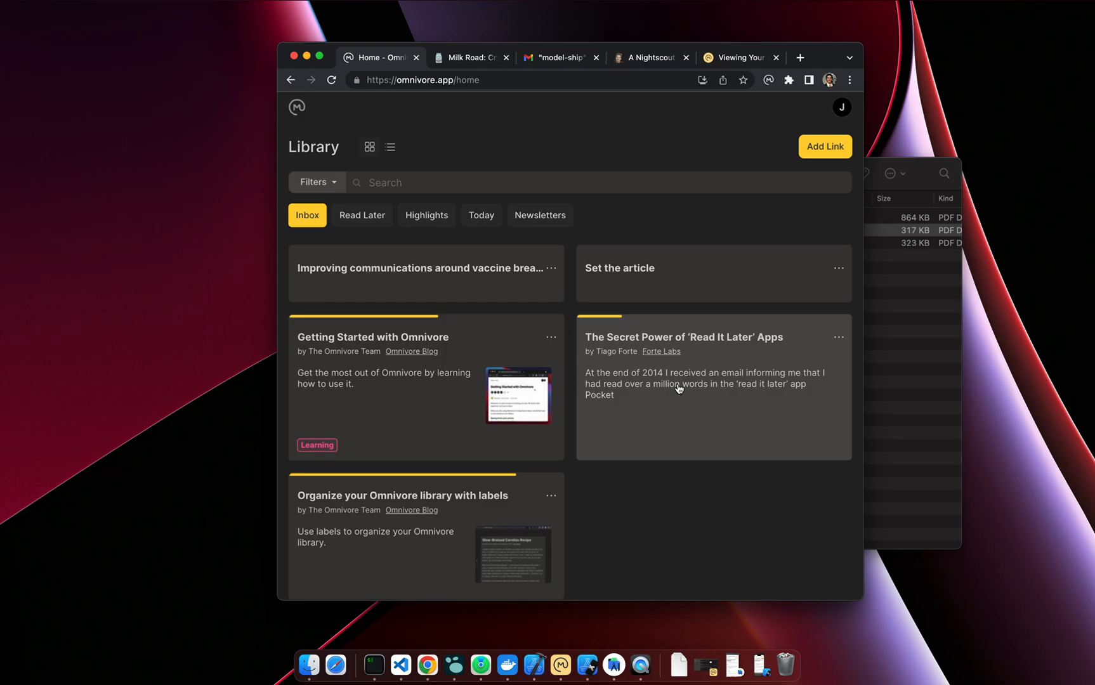
- Save the Nightscout OhMyPosh post with the extension and its linked prompt article via Save to Omnivore
left_click(650, 57)
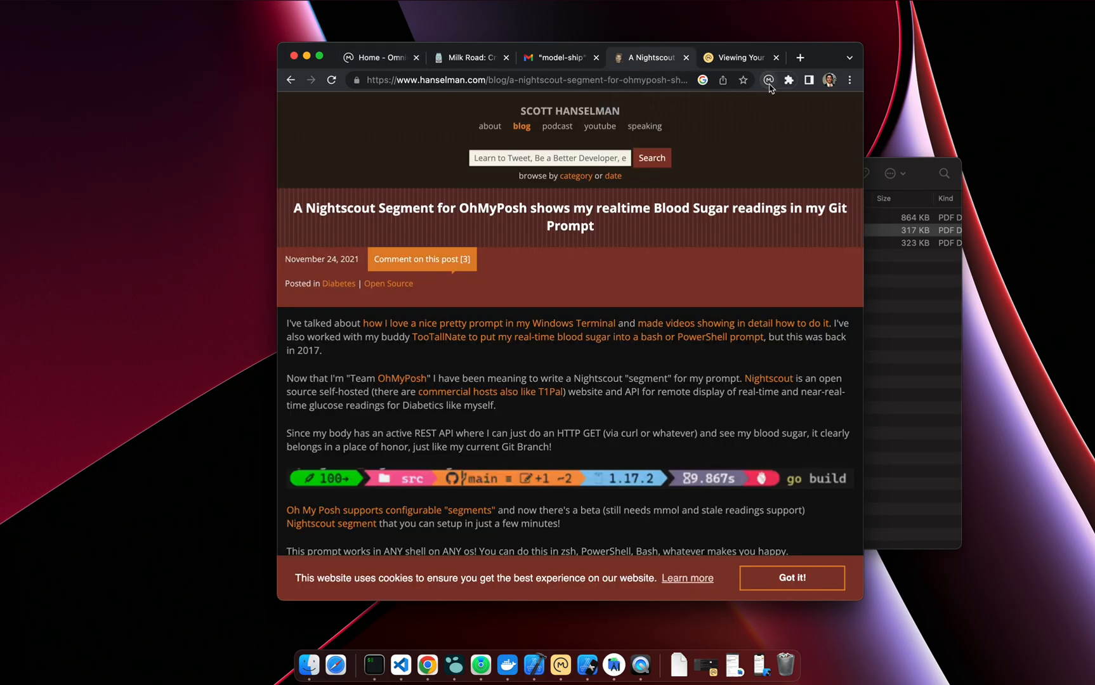
left_click(768, 82)
right_click(540, 325)
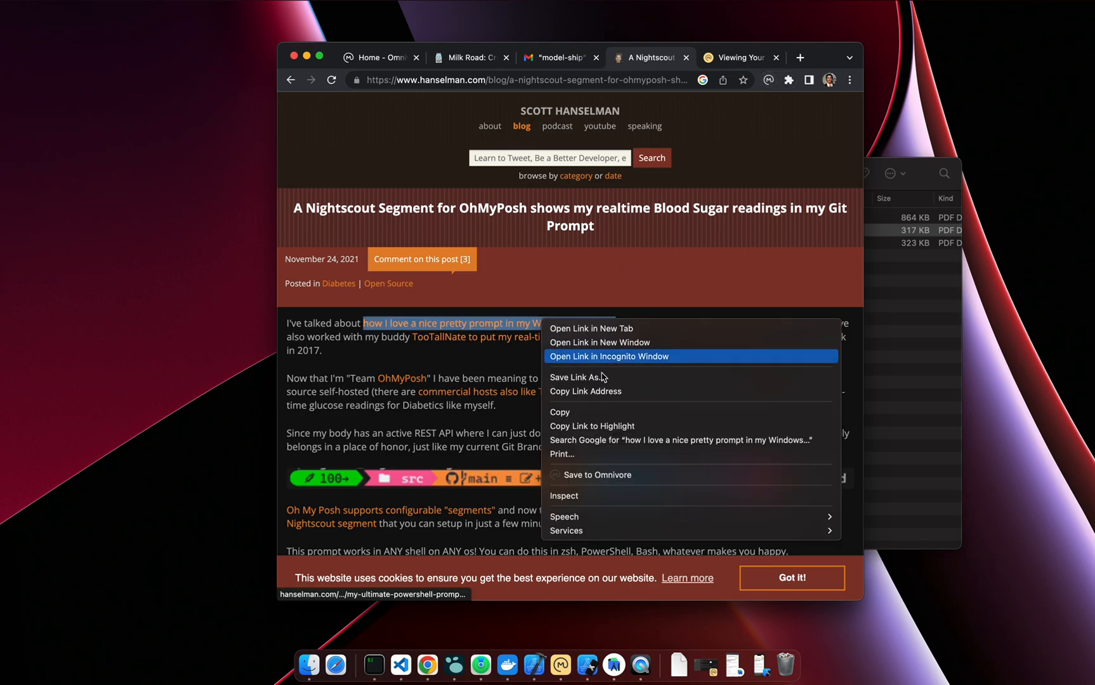
left_click(618, 476)
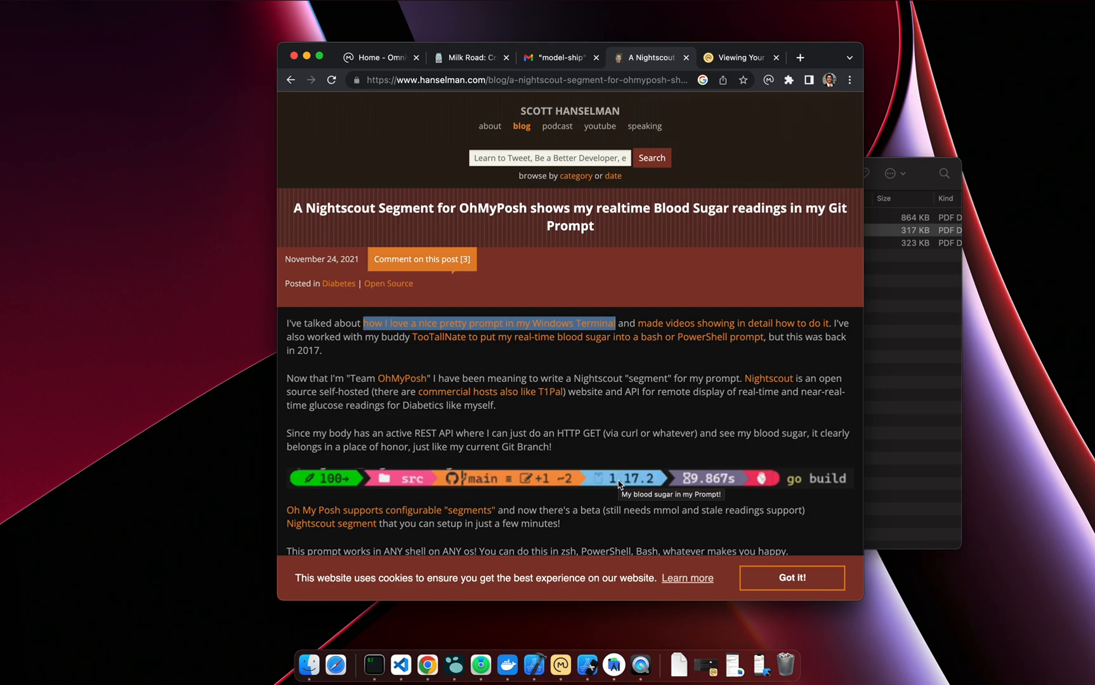
- Save the Getting Started with Omnivore page from the emulator's Chrome menu and dismiss the confirmation
left_click(734, 674)
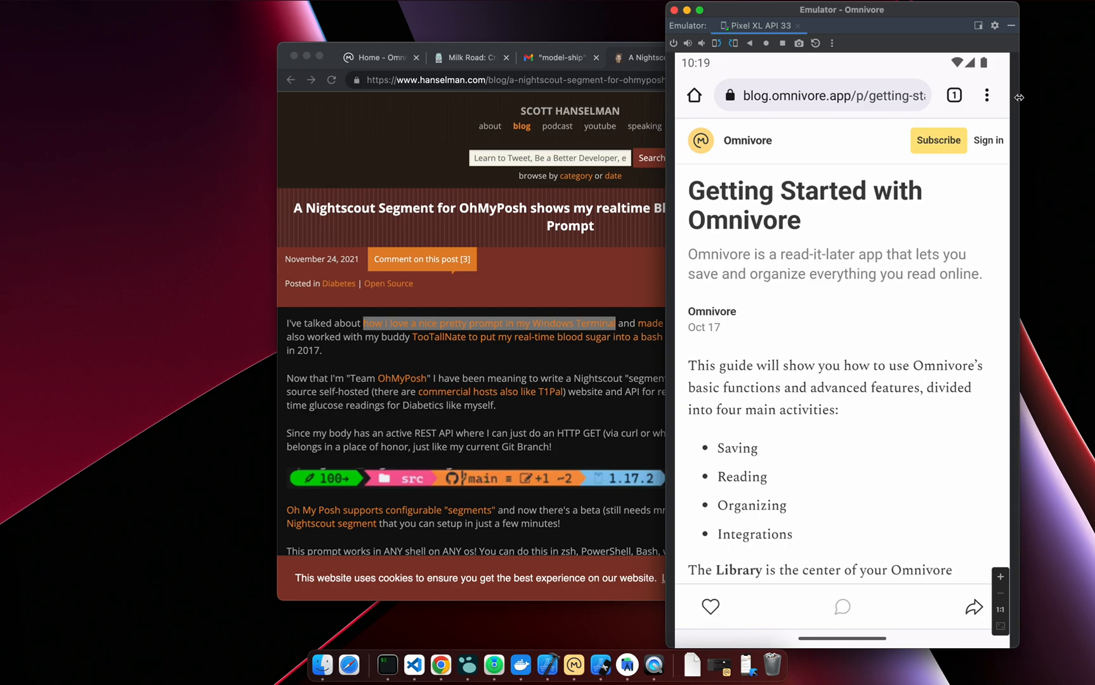
left_click(986, 95)
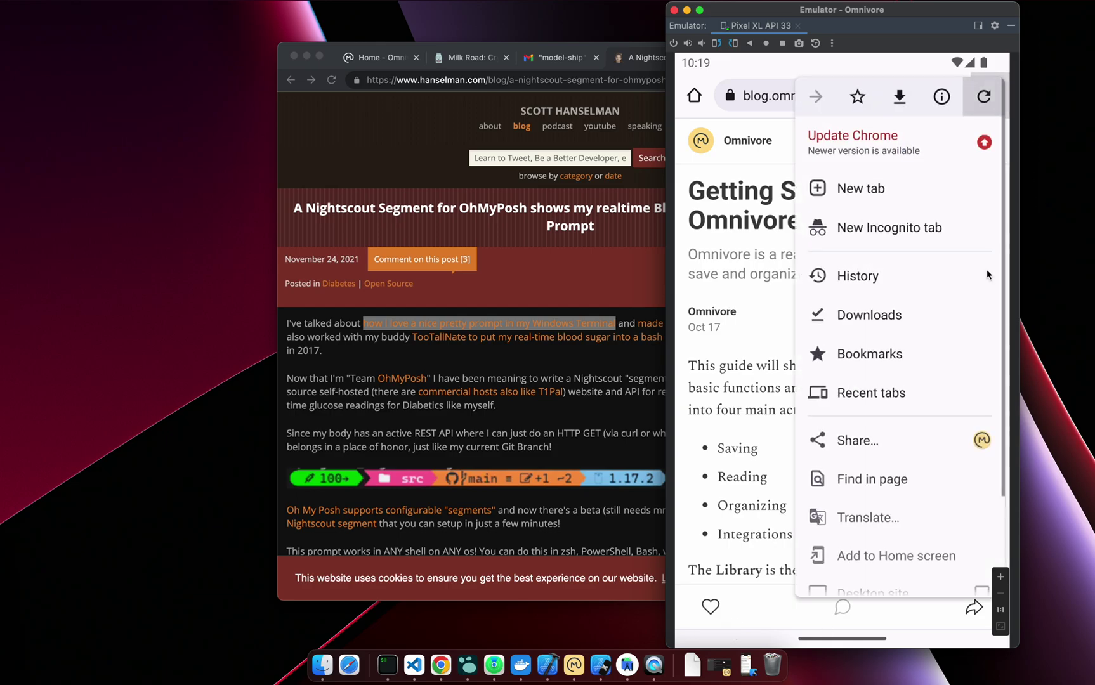
left_click(982, 440)
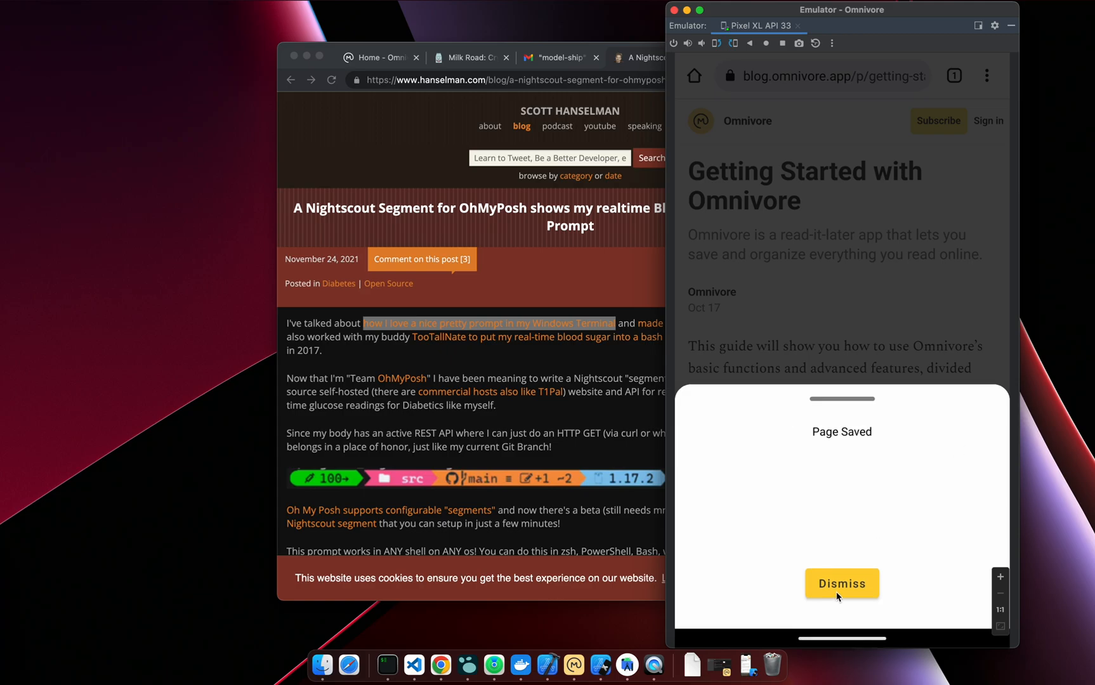
left_click(837, 591)
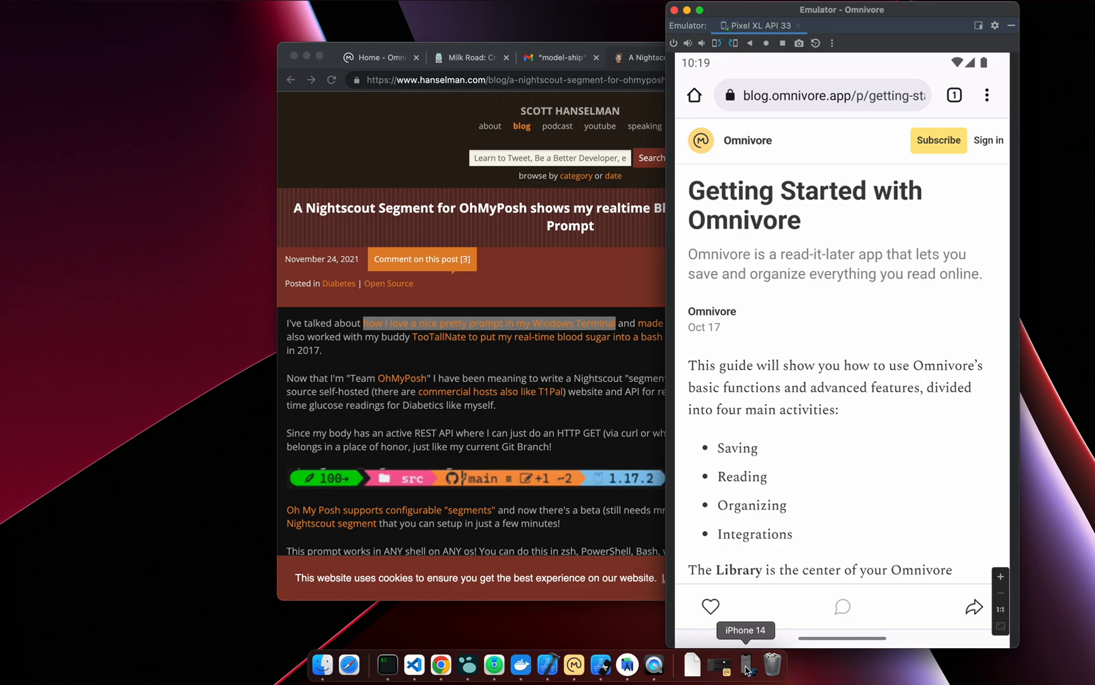
- Share the Saving Links article to Omnivore from Safari on the iPhone 14 simulator
left_click(747, 666)
left_click_drag(876, 61, 571, 37)
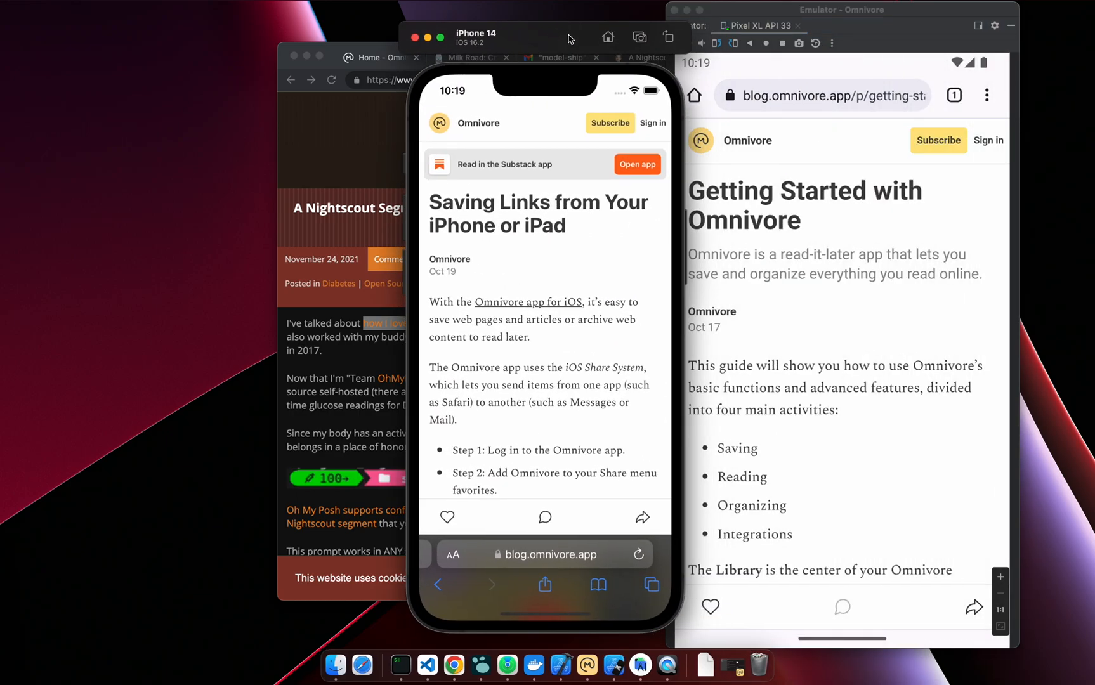
left_click(687, 9)
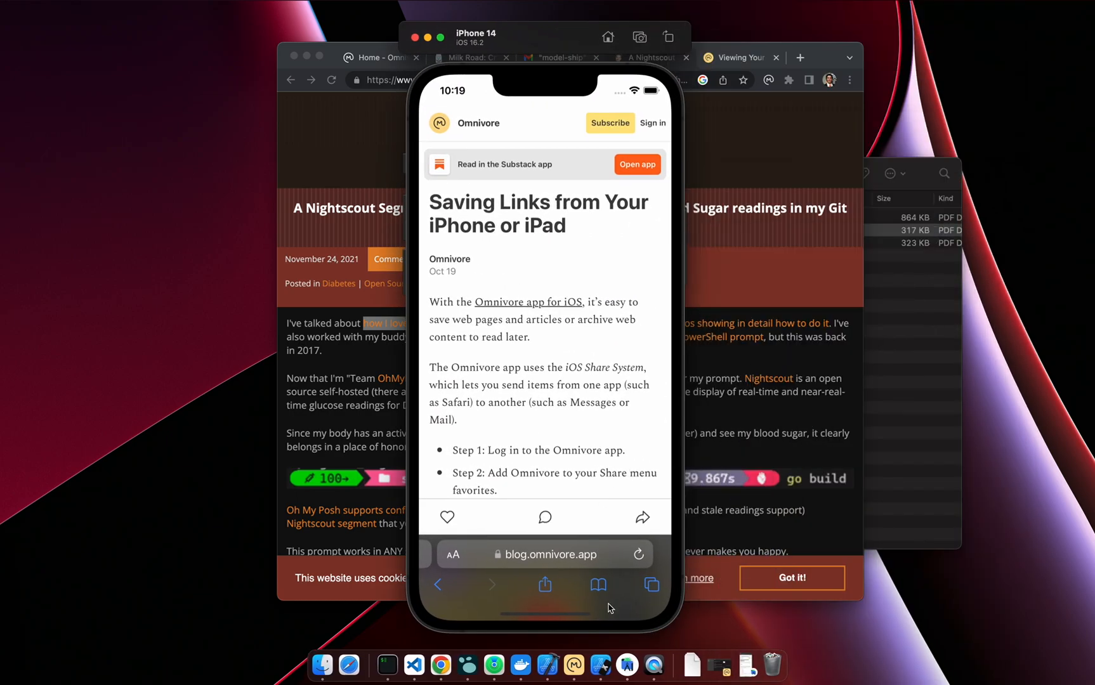
left_click(548, 586)
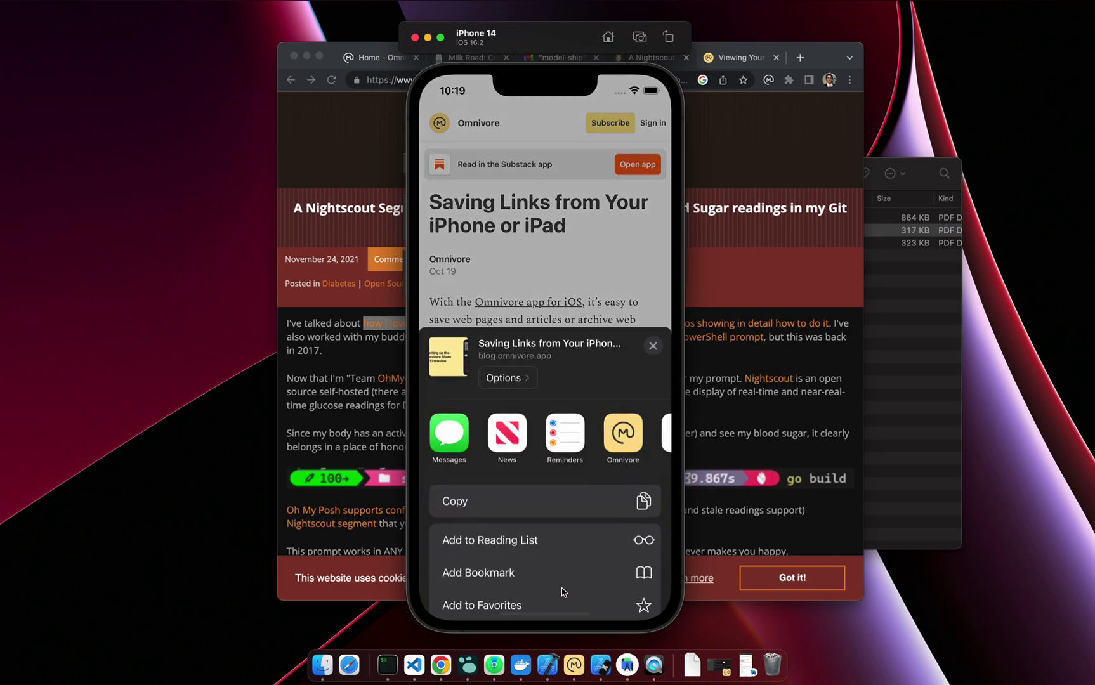
left_click(626, 437)
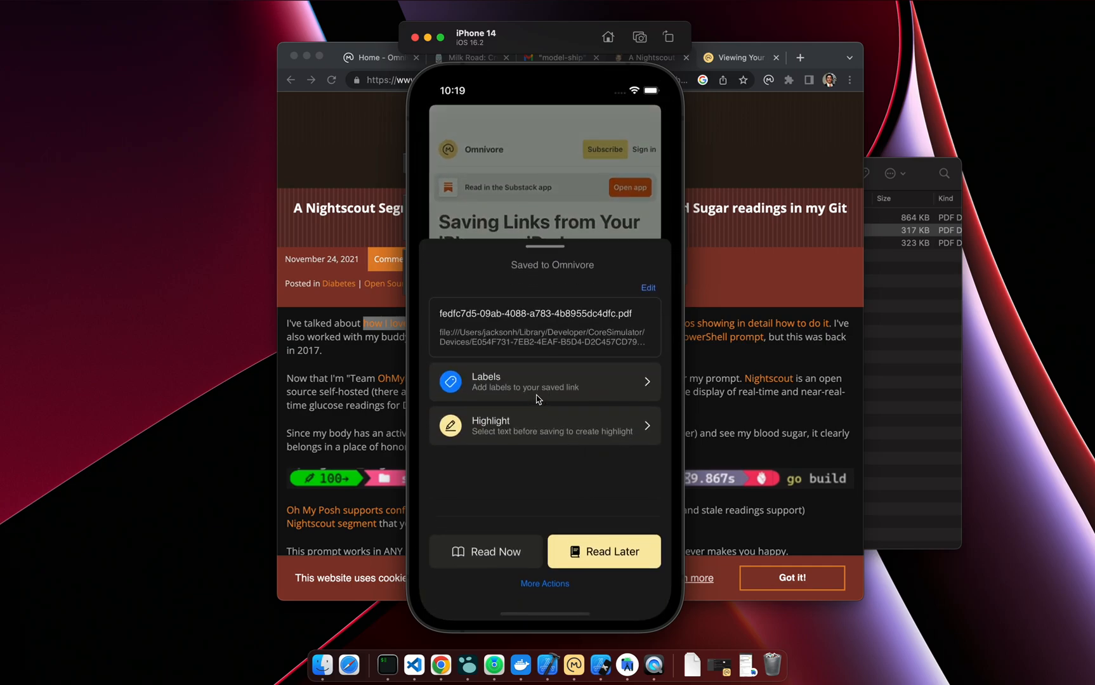
- Review the Labels (Future Web) and Edit title options, then close the Omnivore save sheet
left_click(540, 400)
left_click(476, 338)
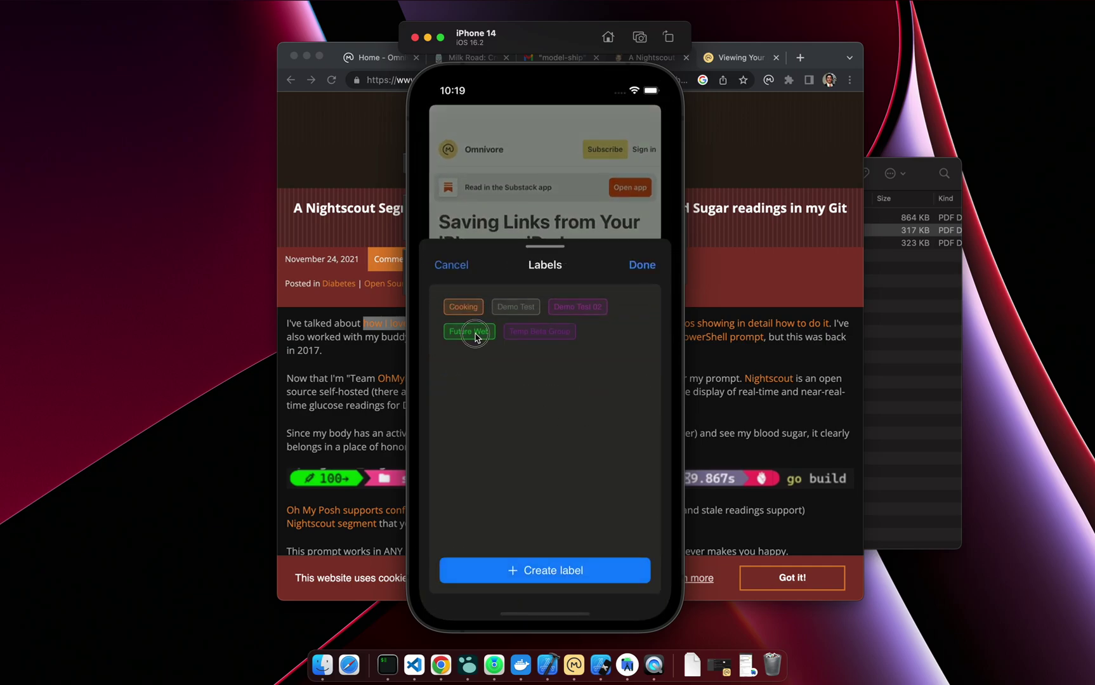
left_click(451, 264)
left_click(648, 288)
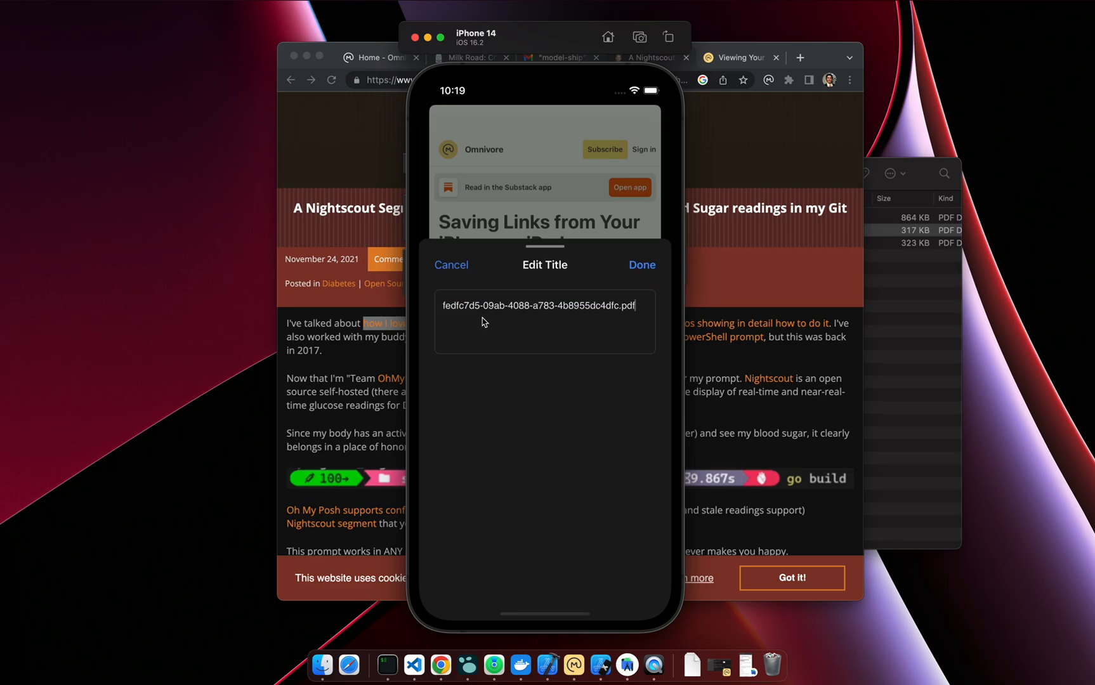
left_click(459, 268)
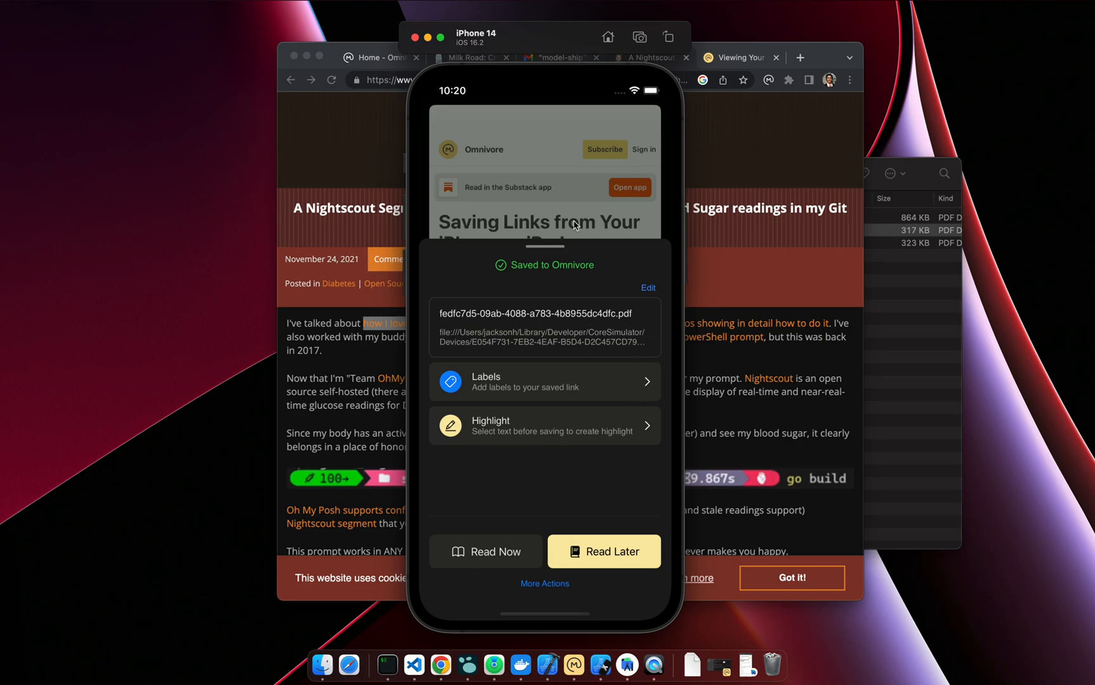
left_click(584, 456)
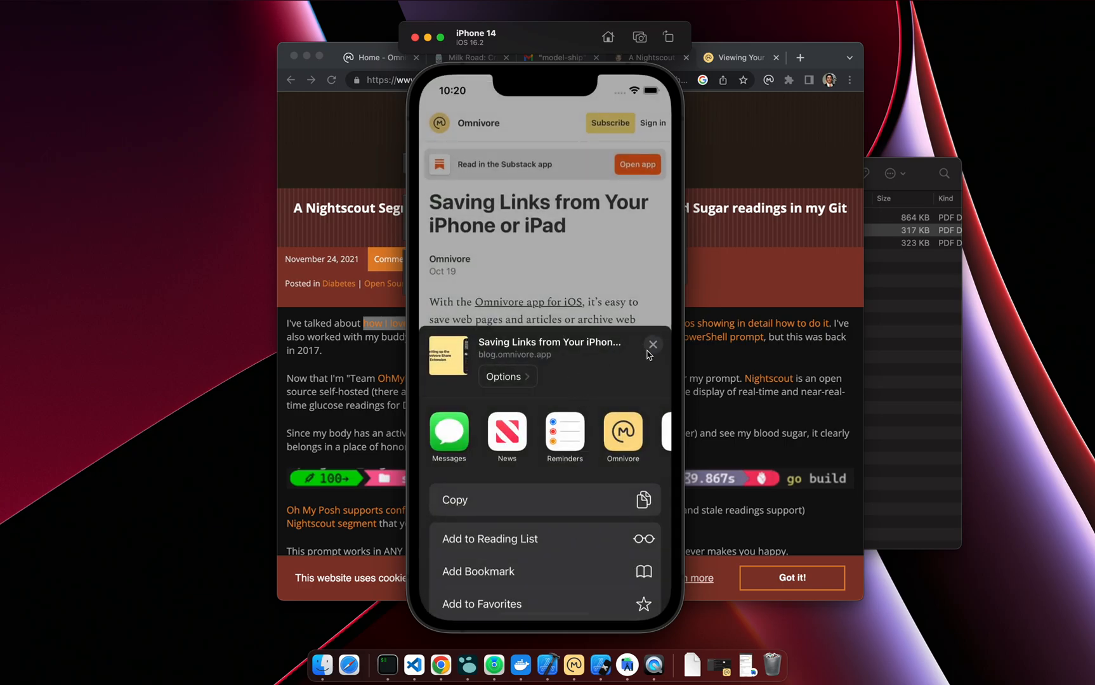
- Save the article again with the selected iOS Share System paragraph as its highlight
left_click(653, 348)
scroll(577, 372, "down", 1)
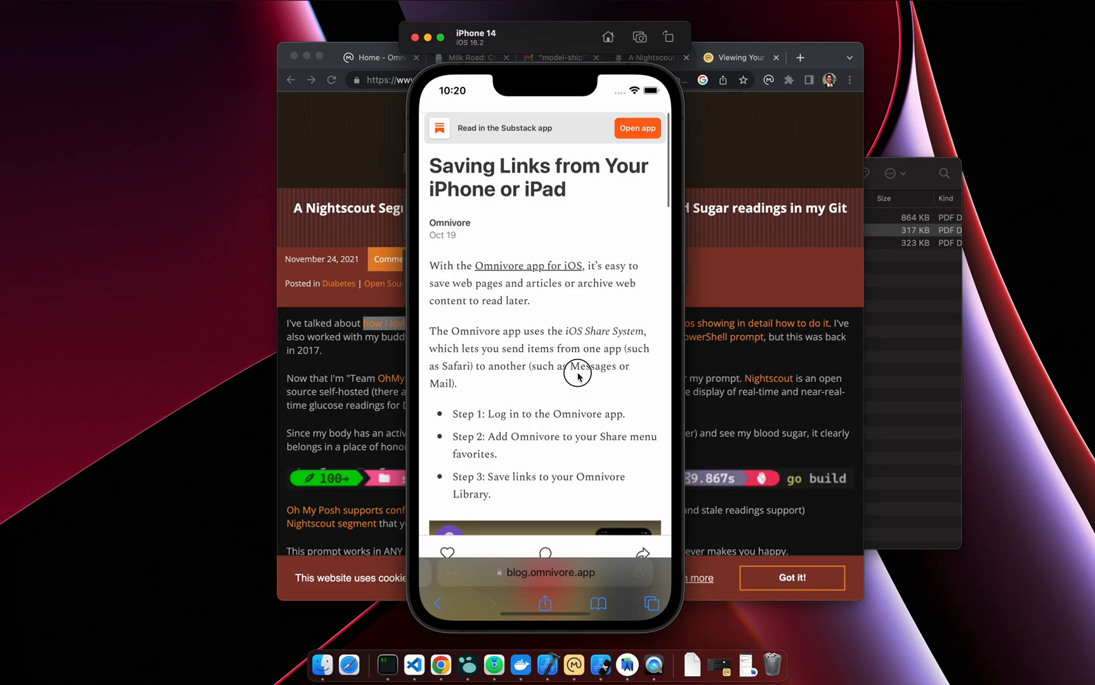
scroll(577, 445, "down", 1)
scroll(477, 358, "up", 2)
mouse_move(431, 371)
left_mouse_down()
mouse_move(446, 380)
mouse_move(478, 456)
left_mouse_up()
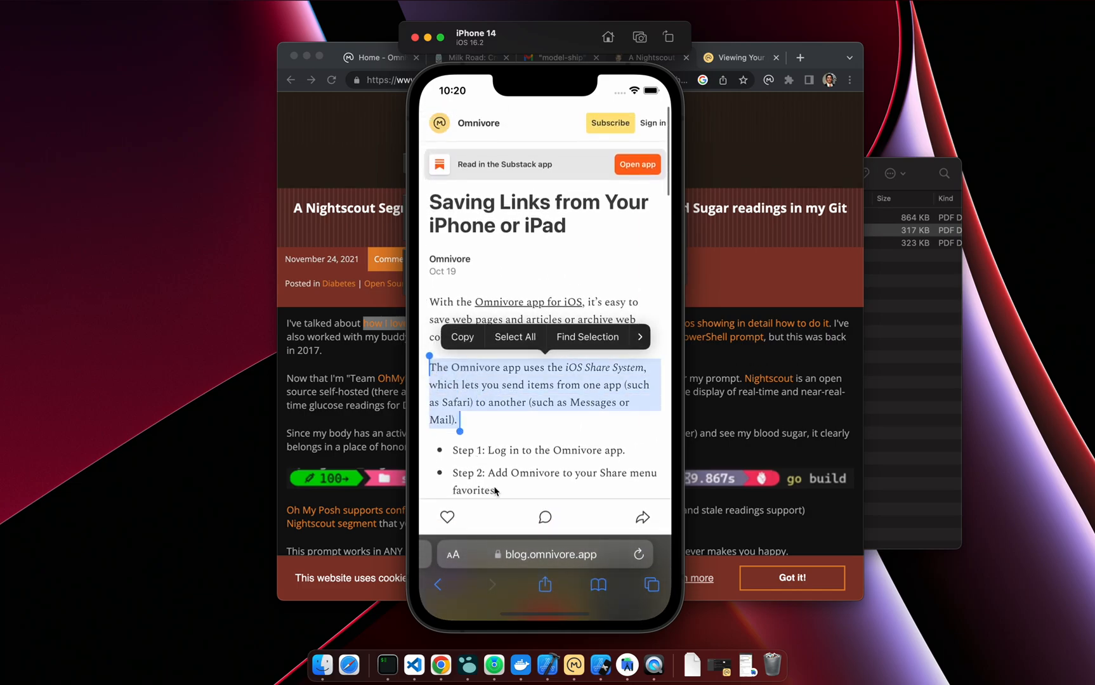
left_click(545, 588)
scroll(545, 593, "down", 2)
left_click(618, 441)
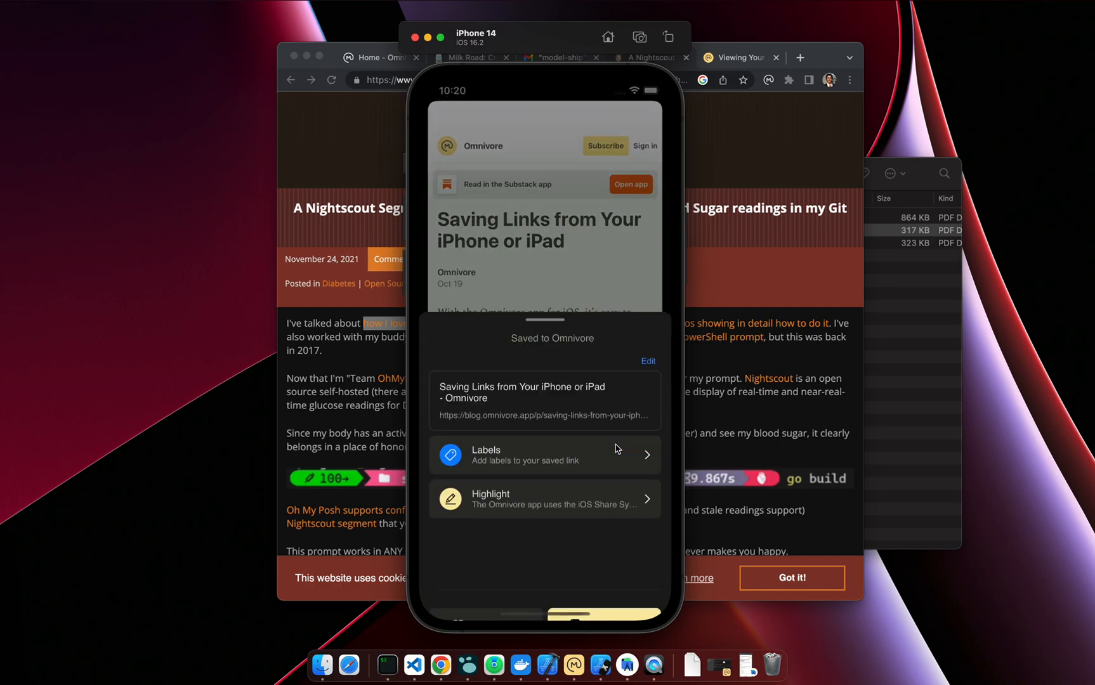
left_click(562, 434)
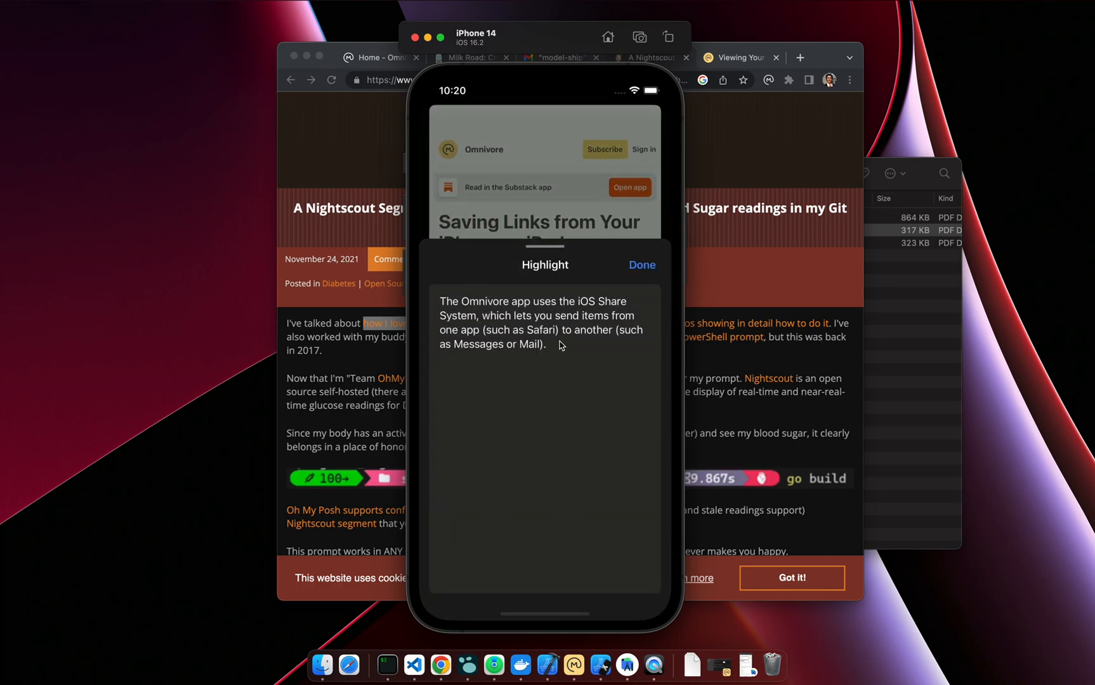